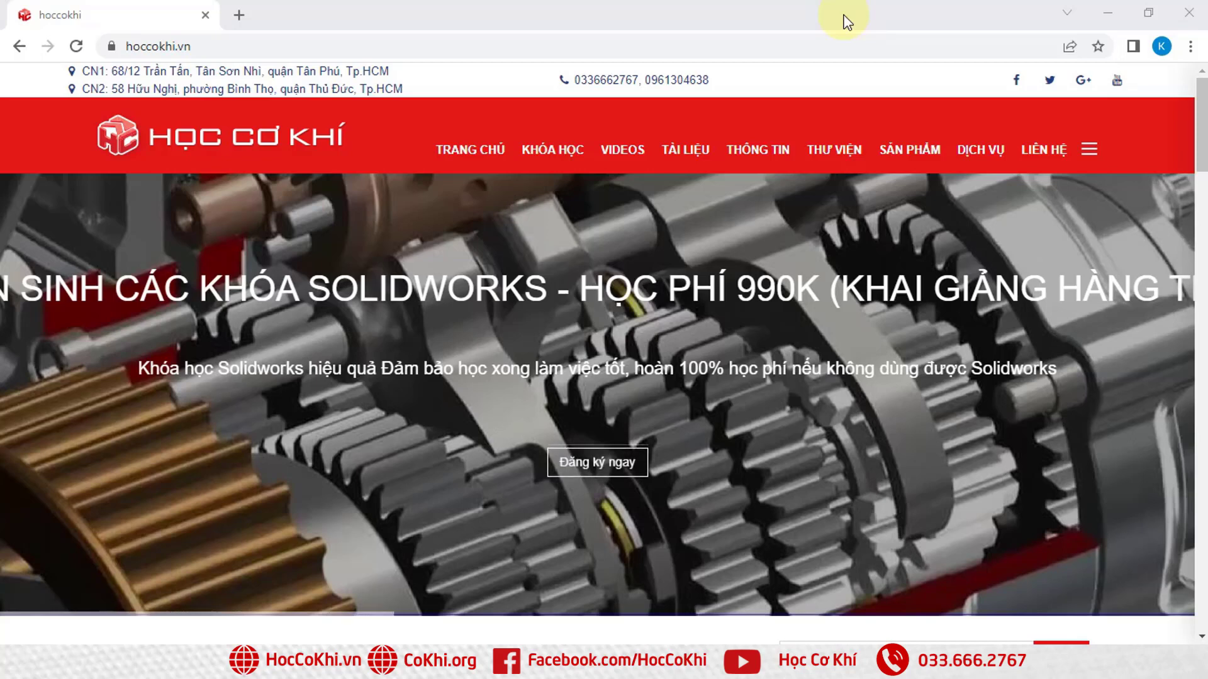
- Leave the Học Cơ Khí page and bring up the SOLIDWORKS Part6 drawing with Drawing View1
click(843, 22)
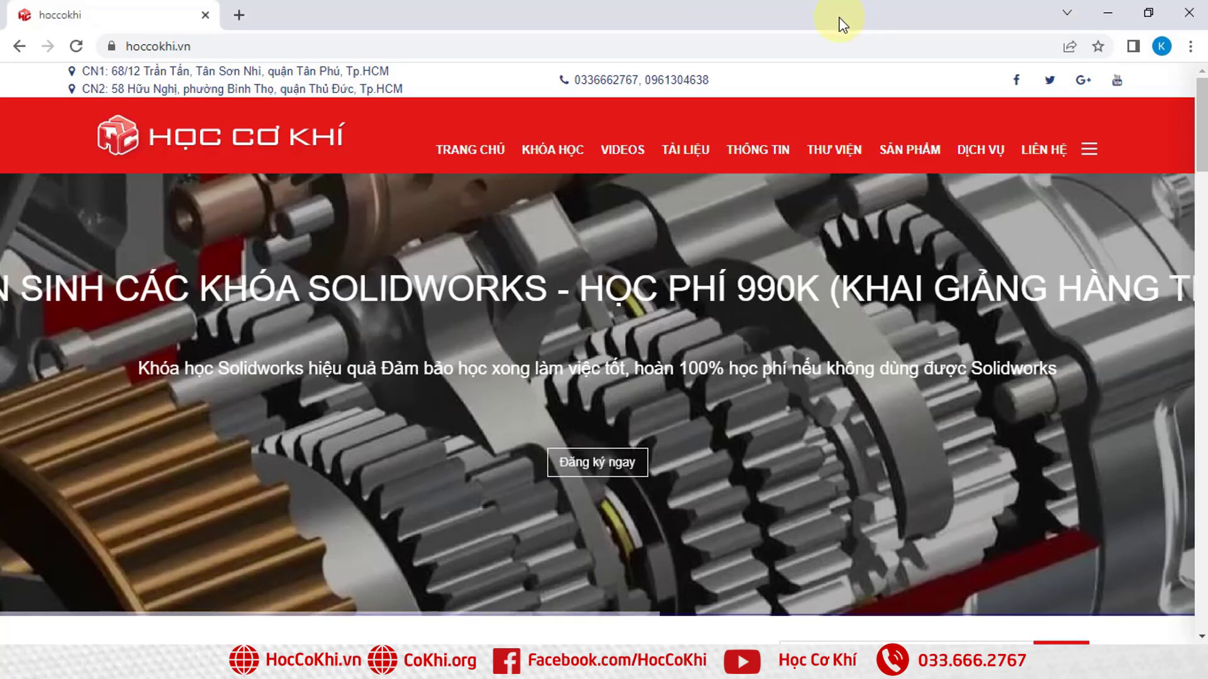
mouse_move(356, 329)
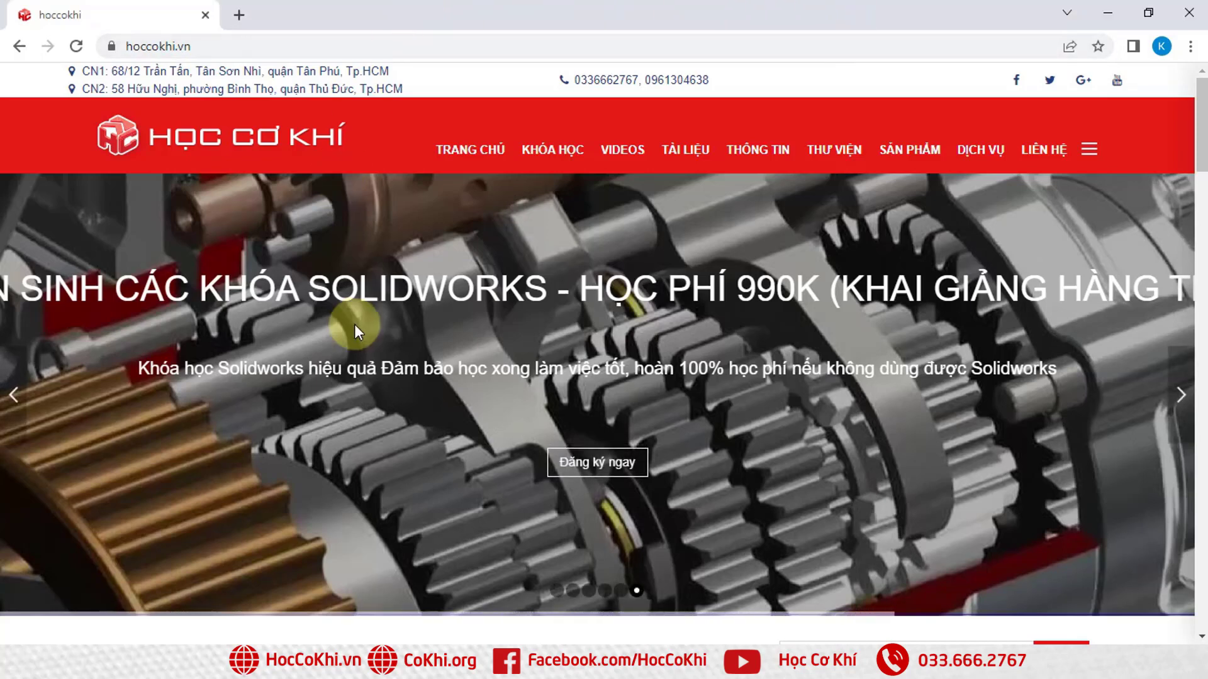
scroll(354, 323, down, 1)
scroll(353, 323, down, 2)
scroll(354, 323, down, 5)
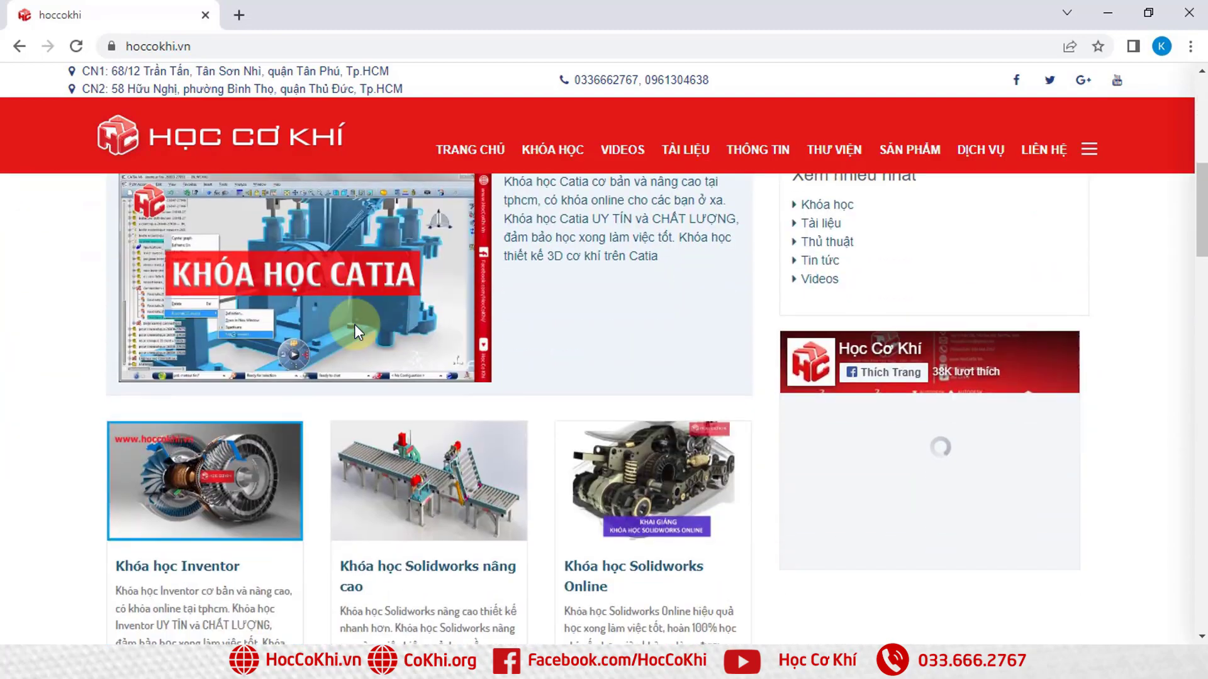
scroll(354, 323, down, 2)
scroll(353, 324, down, 4)
scroll(356, 327, down, 5)
scroll(358, 336, down, 3)
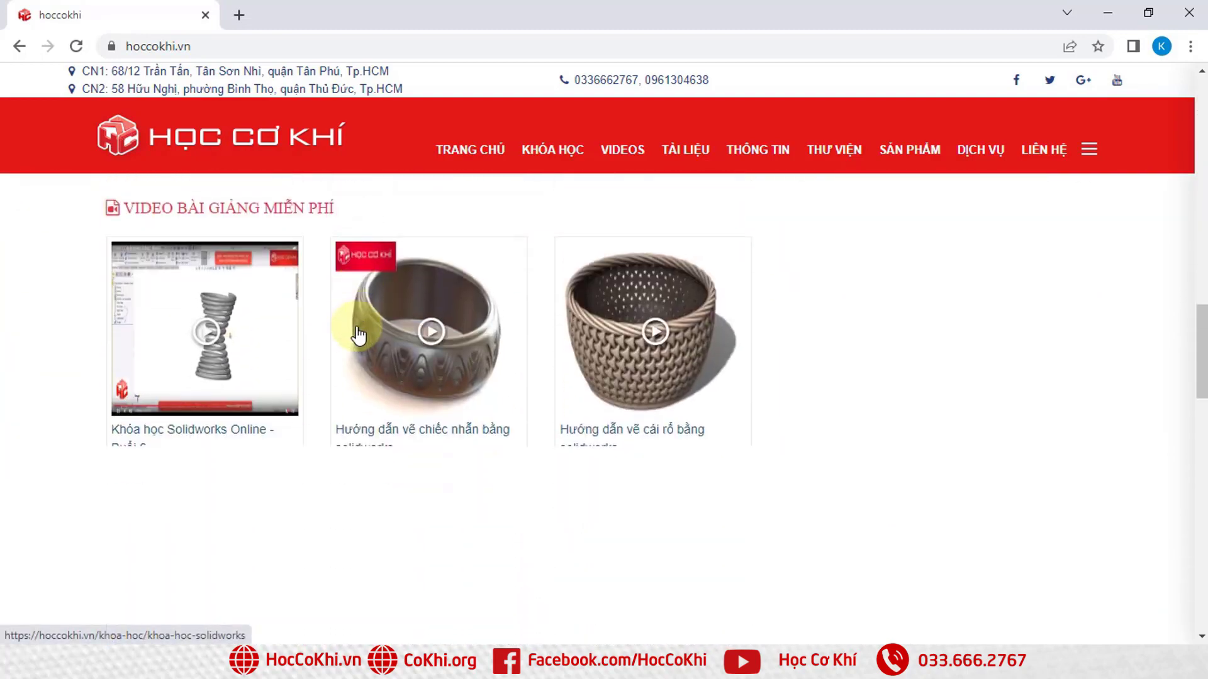
scroll(358, 335, down, 3)
scroll(358, 335, down, 3)
scroll(358, 335, down, 3)
scroll(358, 335, down, 3)
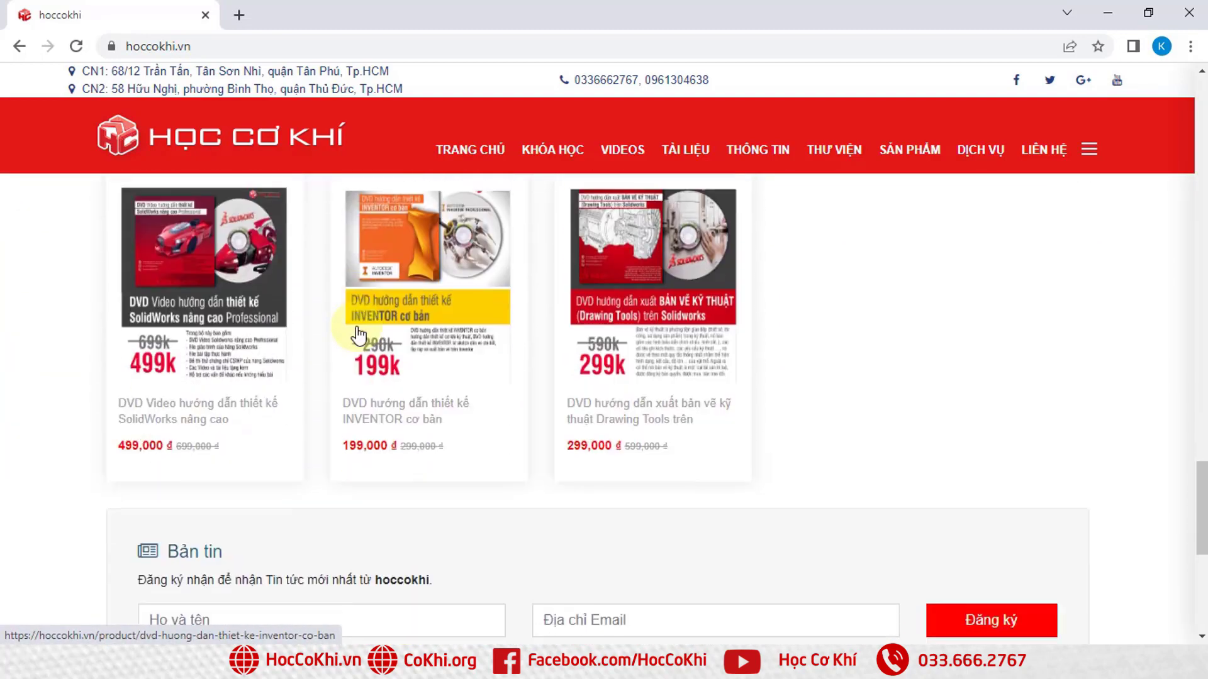
scroll(358, 335, down, 2)
scroll(357, 335, down, 2)
scroll(358, 335, up, 4)
scroll(358, 335, up, 5)
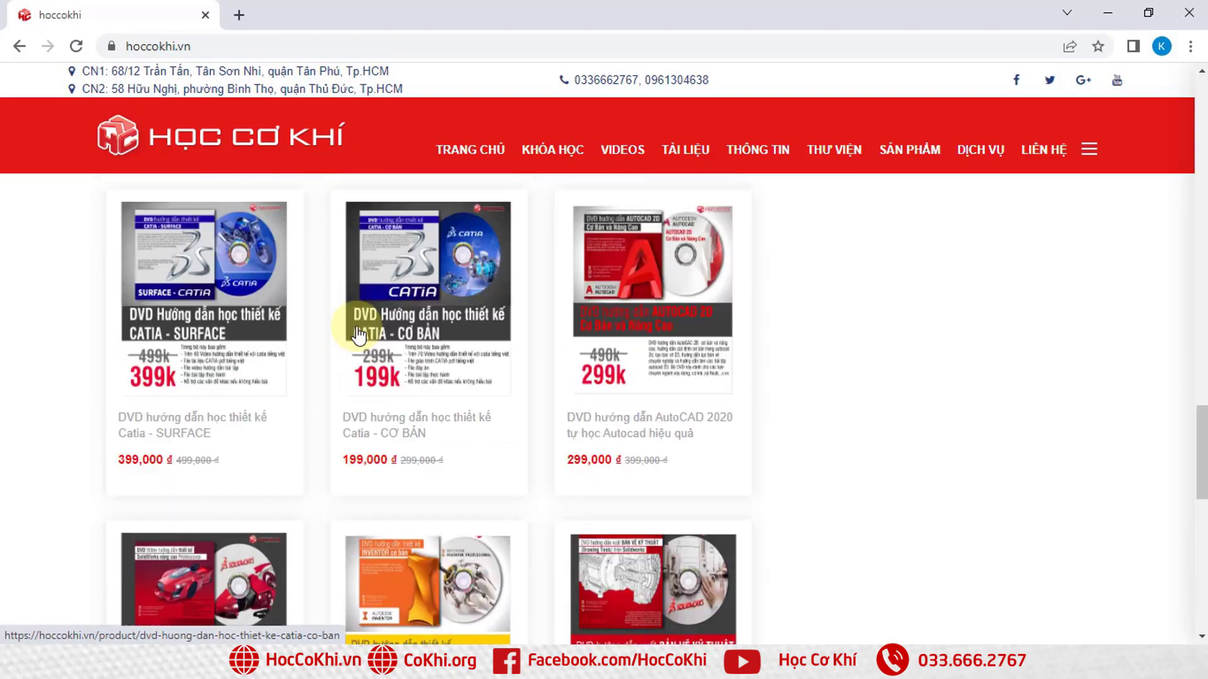
scroll(358, 335, up, 5)
scroll(357, 335, up, 3)
scroll(357, 330, up, 3)
scroll(357, 327, up, 6)
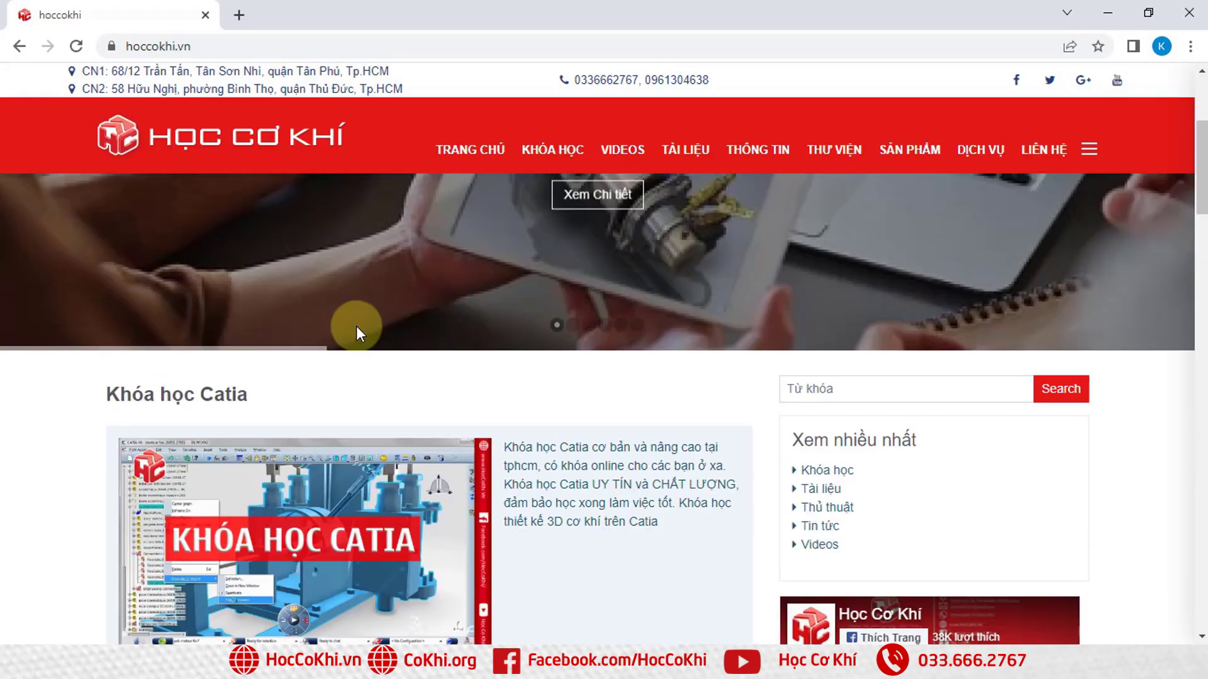
scroll(356, 325, up, 5)
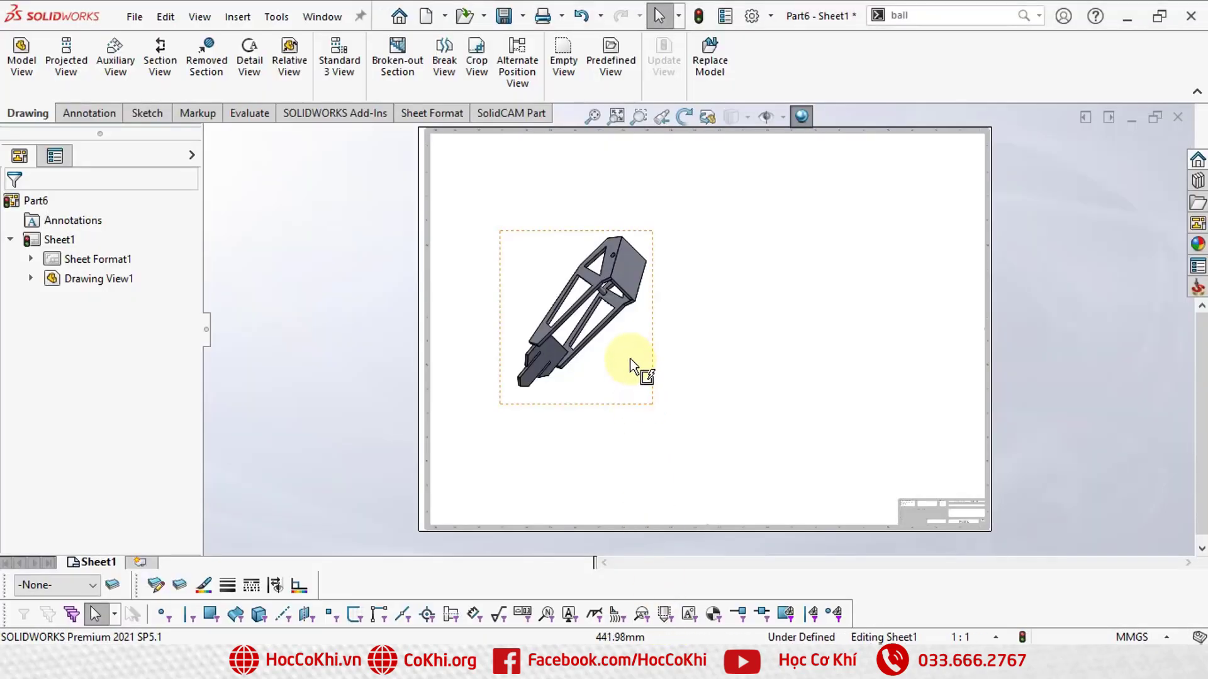
scroll(630, 359, down, 1)
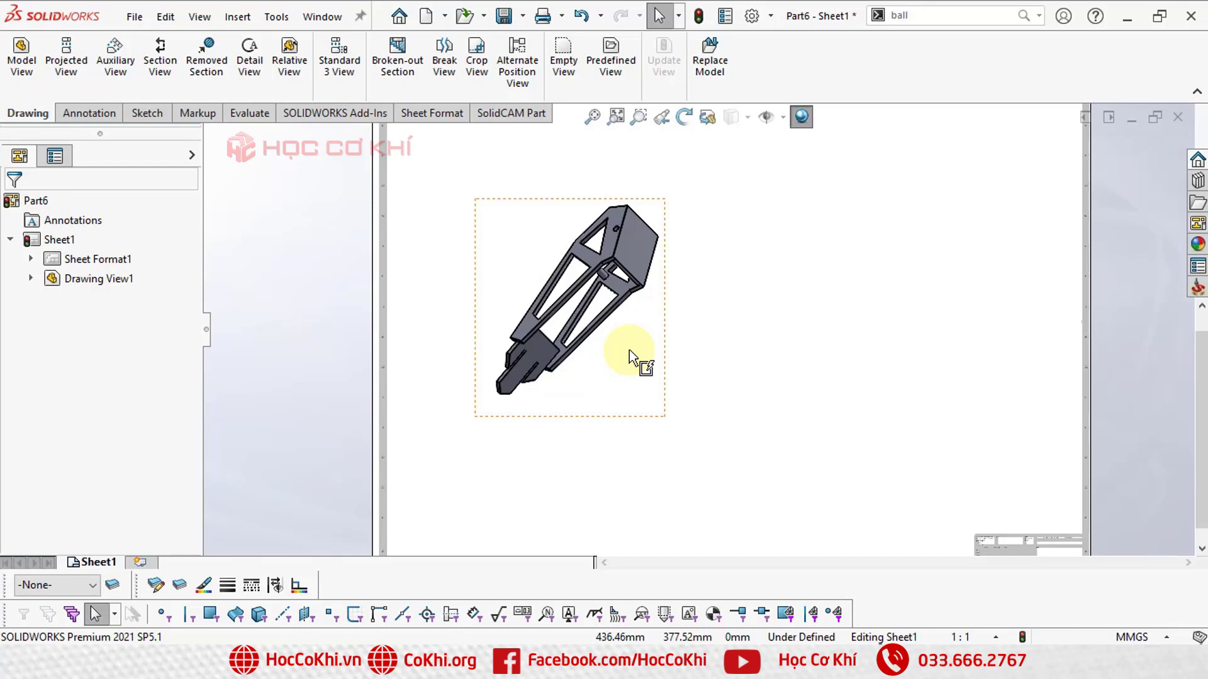
- Place the shaded isometric bracket view on the sheet as Drawing View1
click(629, 350)
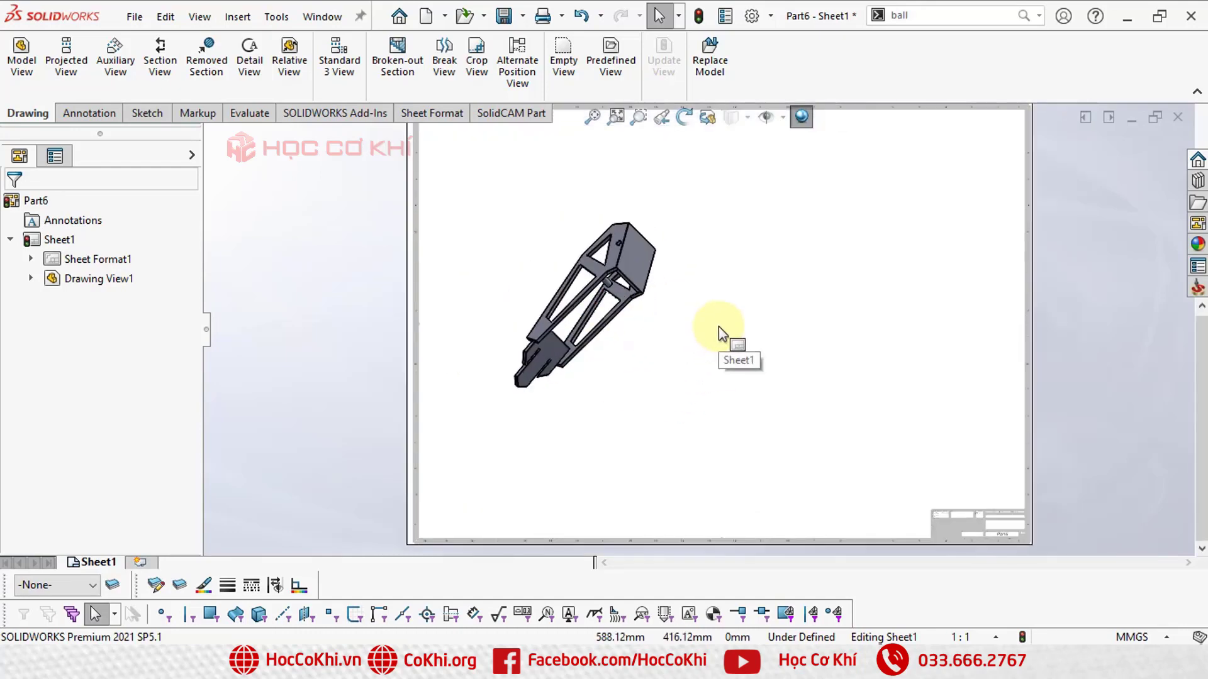
scroll(665, 283, down, 2)
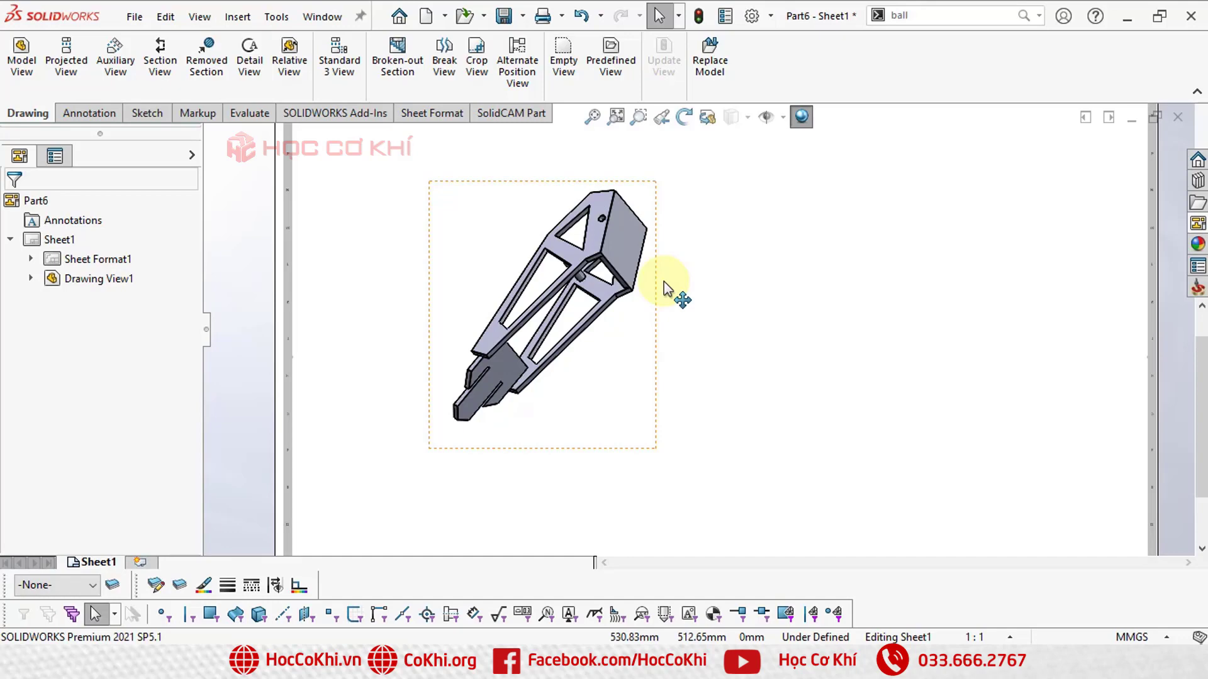
click(665, 290)
- Open Drawing View1's properties showing its Default configuration and orientation settings
scroll(770, 286, up, 3)
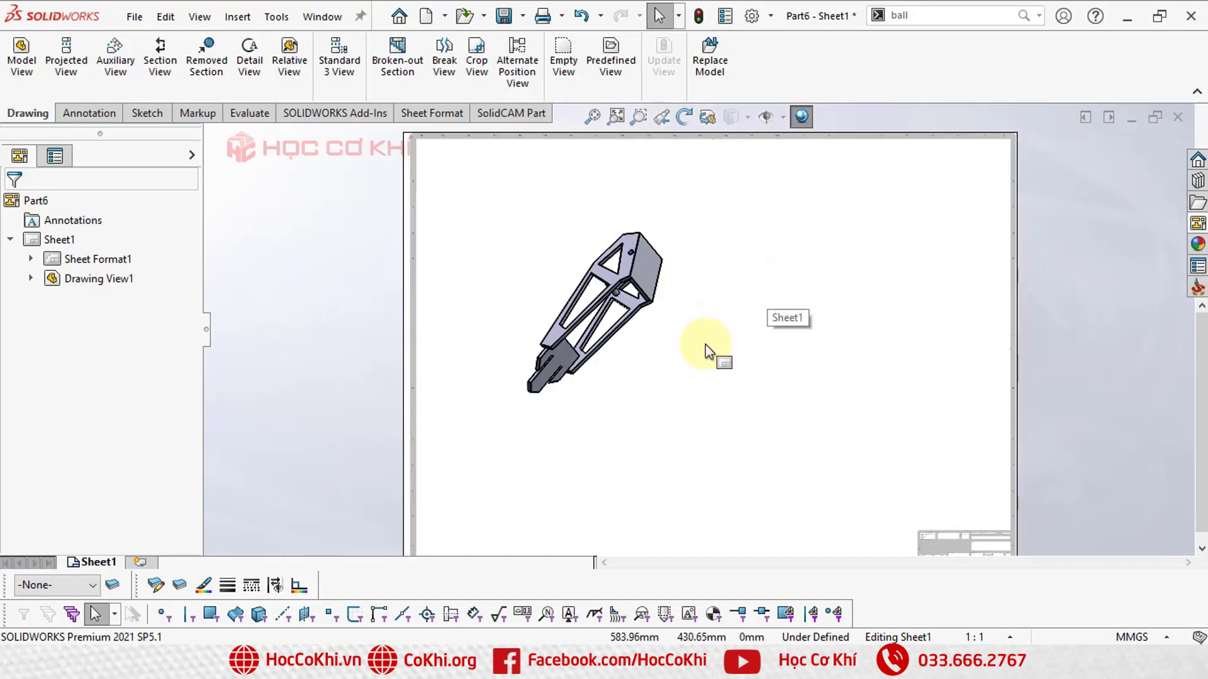
scroll(704, 347, down, 1)
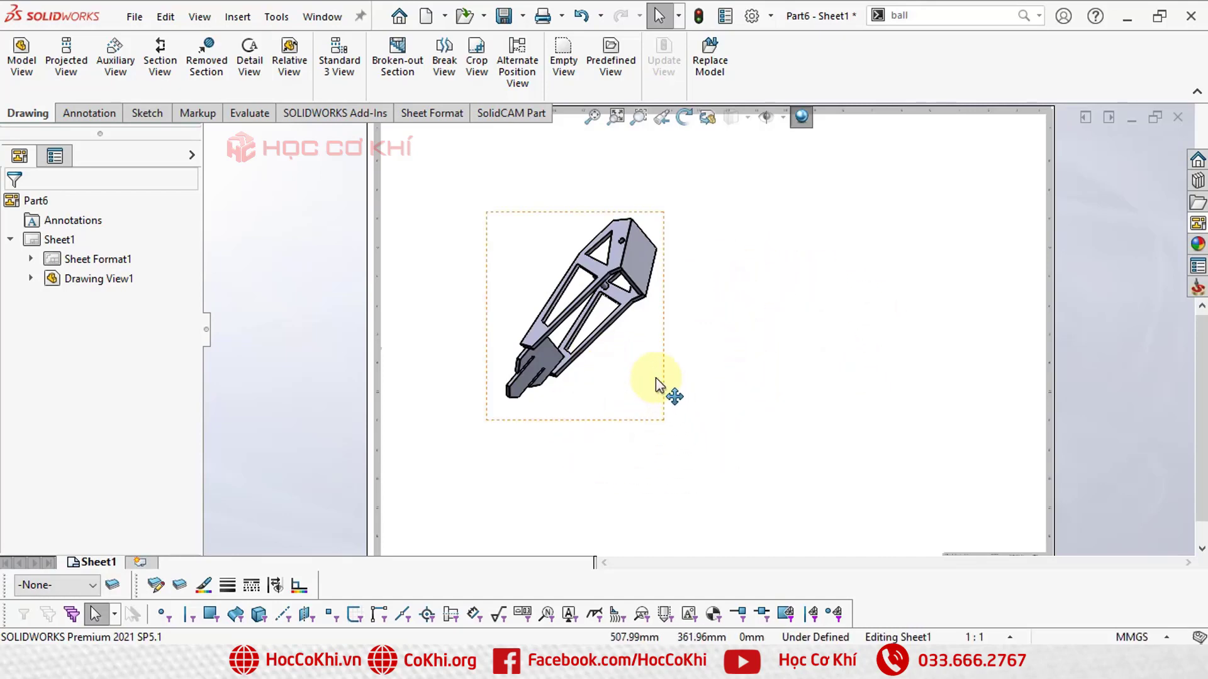
click(613, 388)
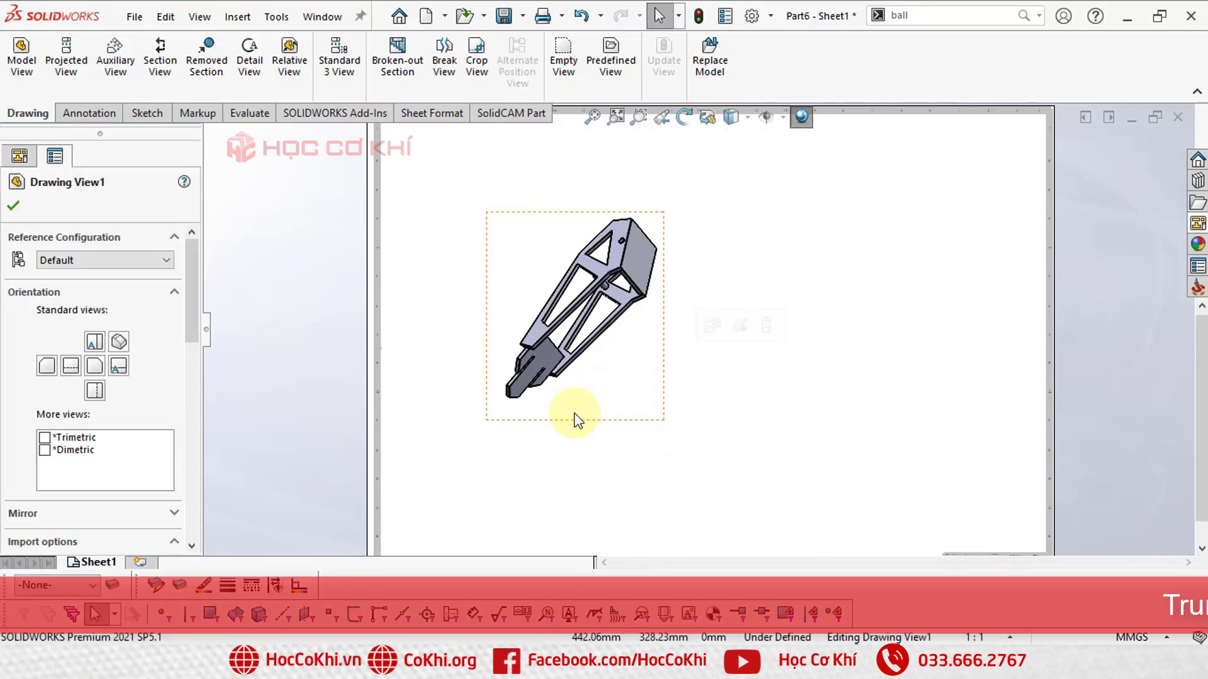
- Define a Relative View with the side face as Right and the top face as Top
click(291, 71)
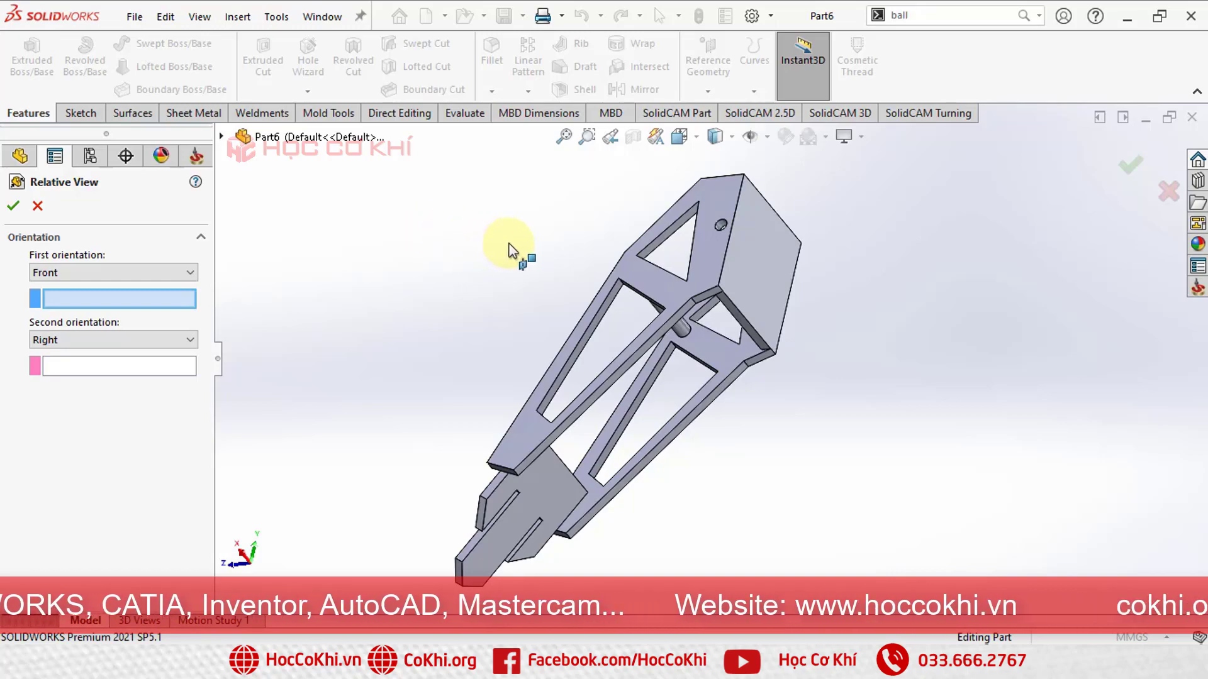
mouse_move(551, 242)
middle_down()
mouse_move(585, 339)
mouse_move(558, 432)
mouse_move(628, 399)
mouse_move(679, 423)
mouse_move(636, 474)
middle_up()
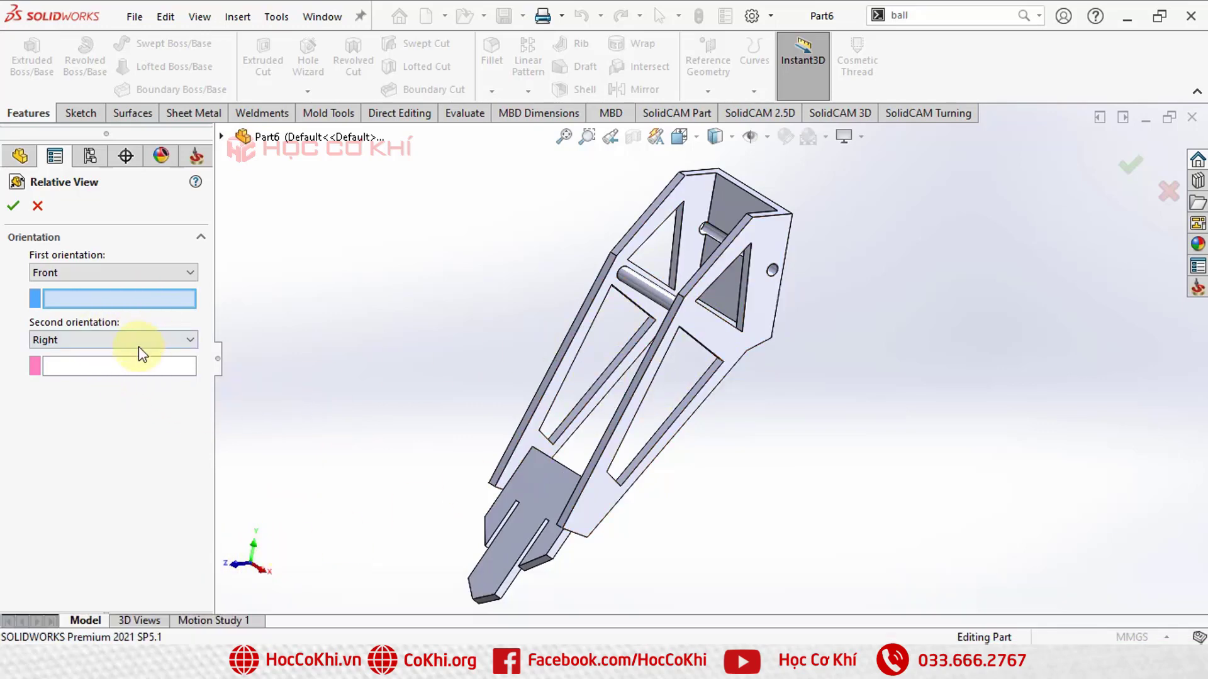
click(113, 372)
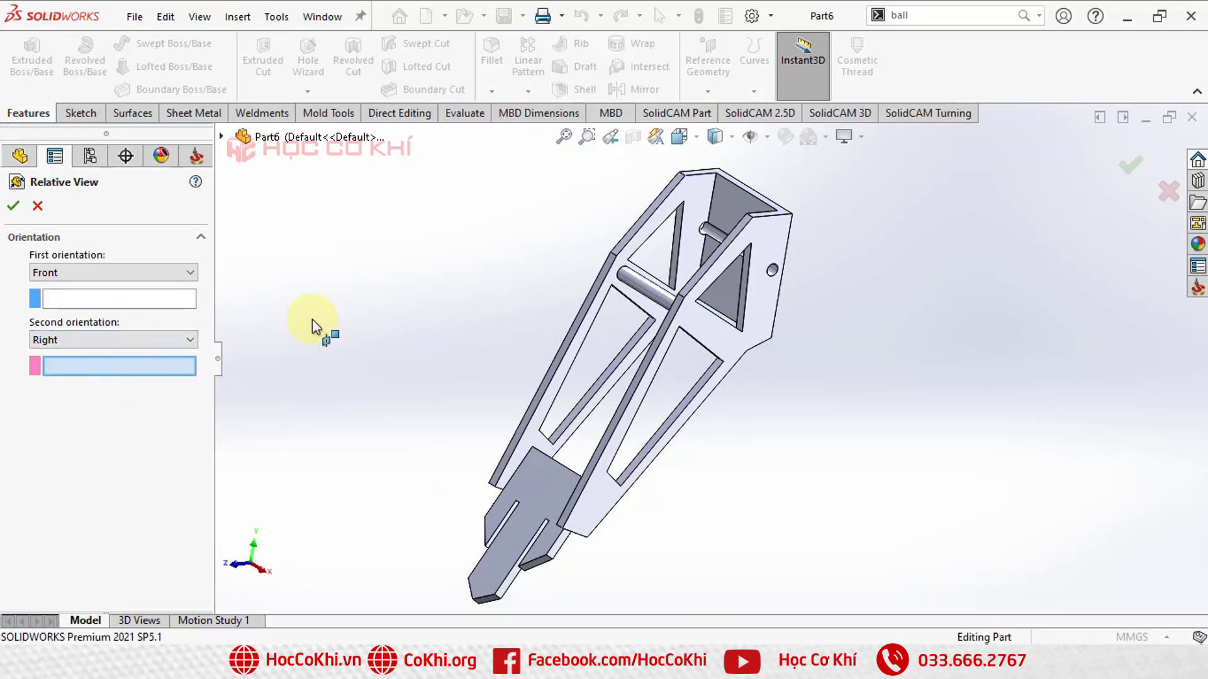
click(712, 338)
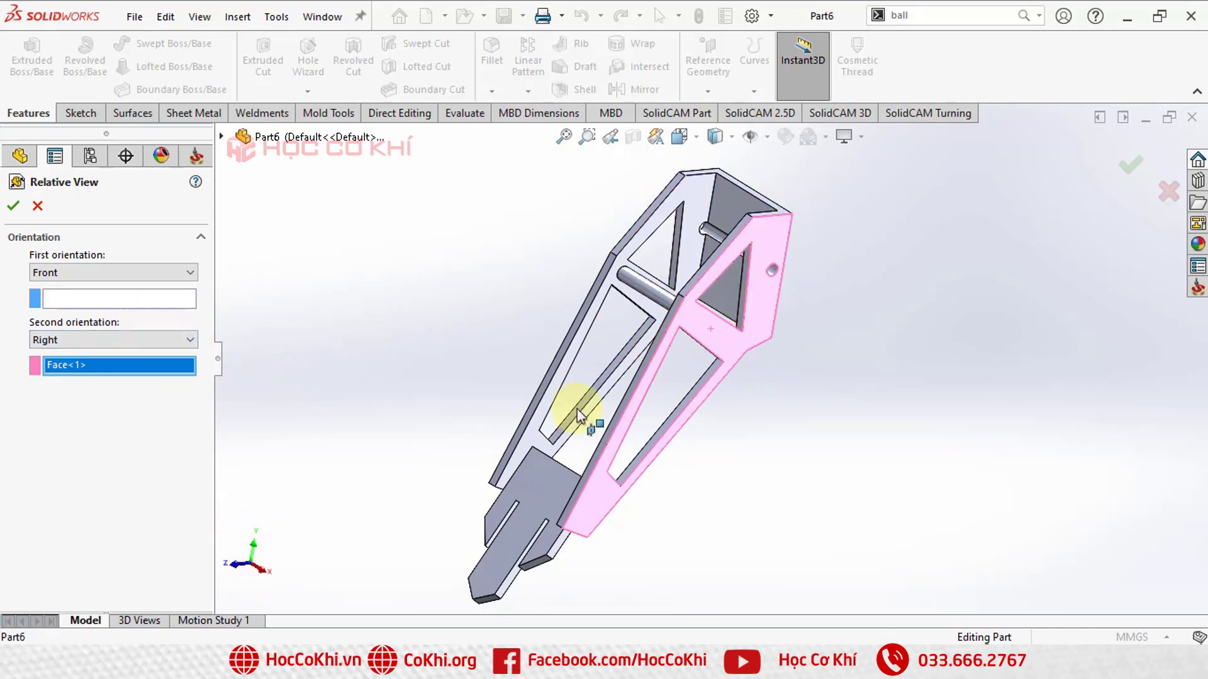
middle_drag(790, 343, 766, 370)
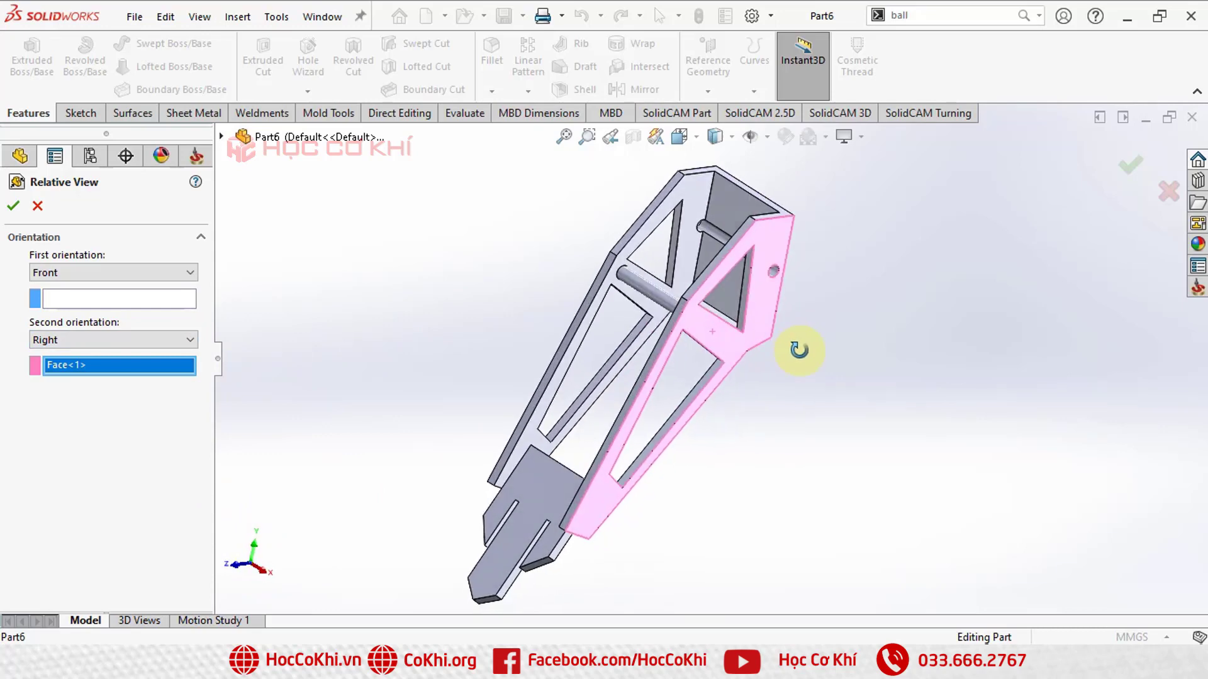
scroll(753, 233, down, 3)
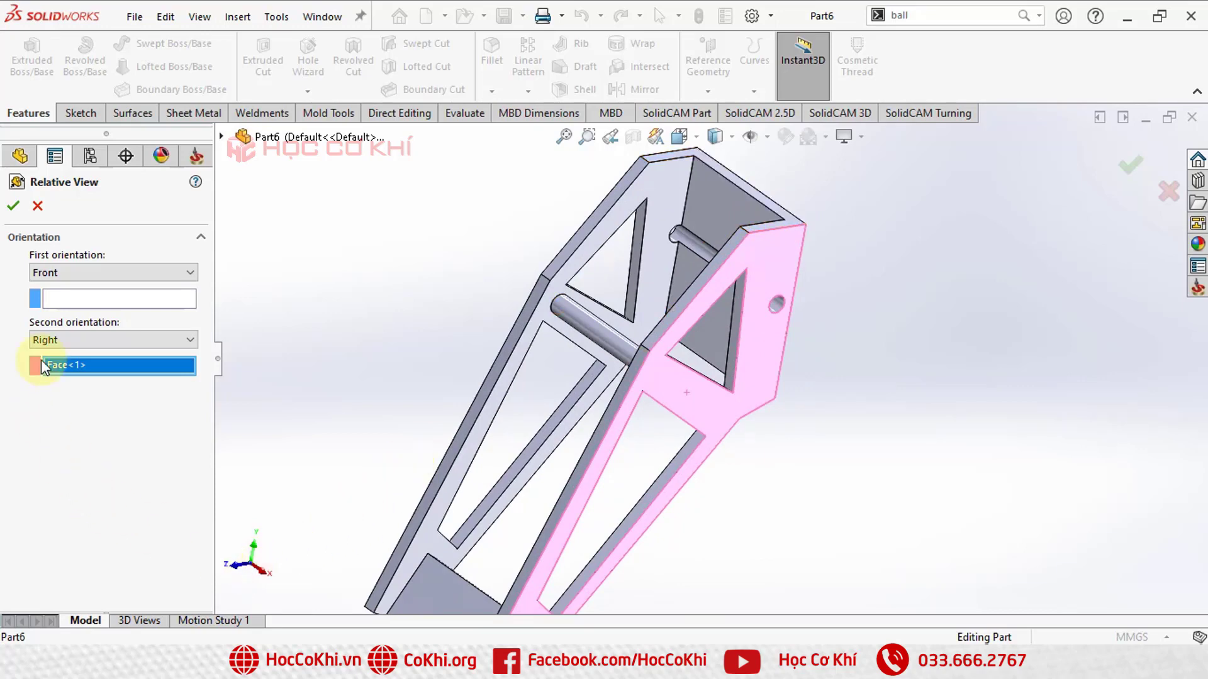
click(82, 272)
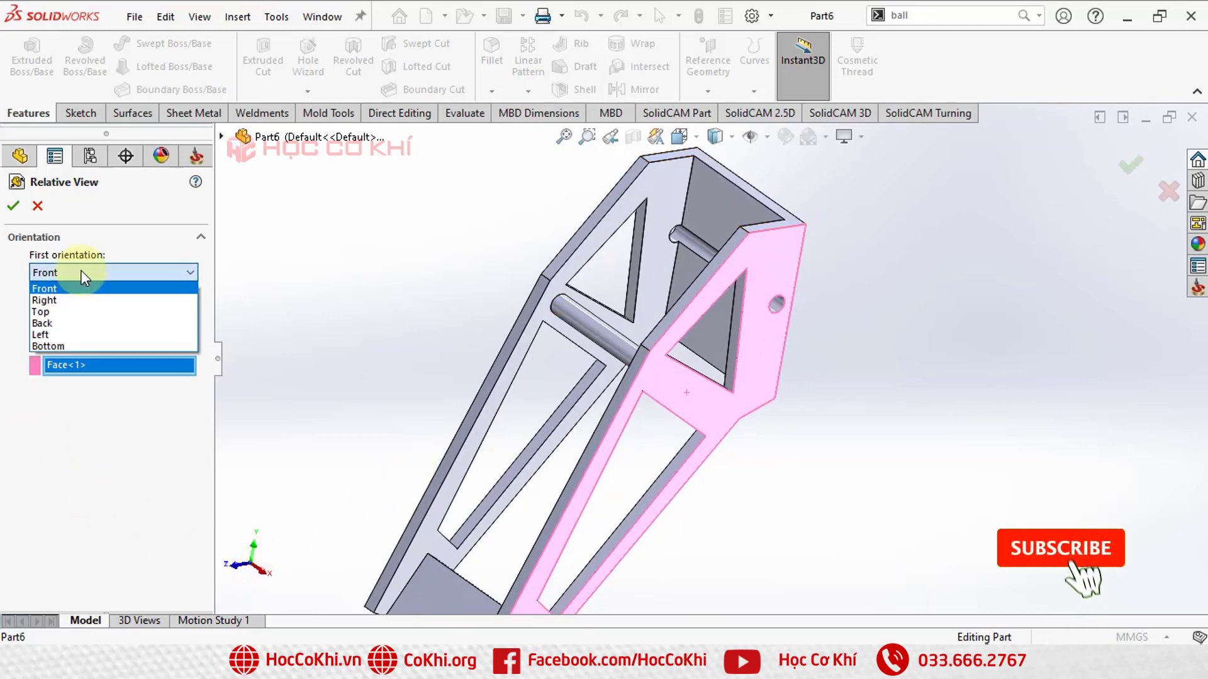
click(42, 313)
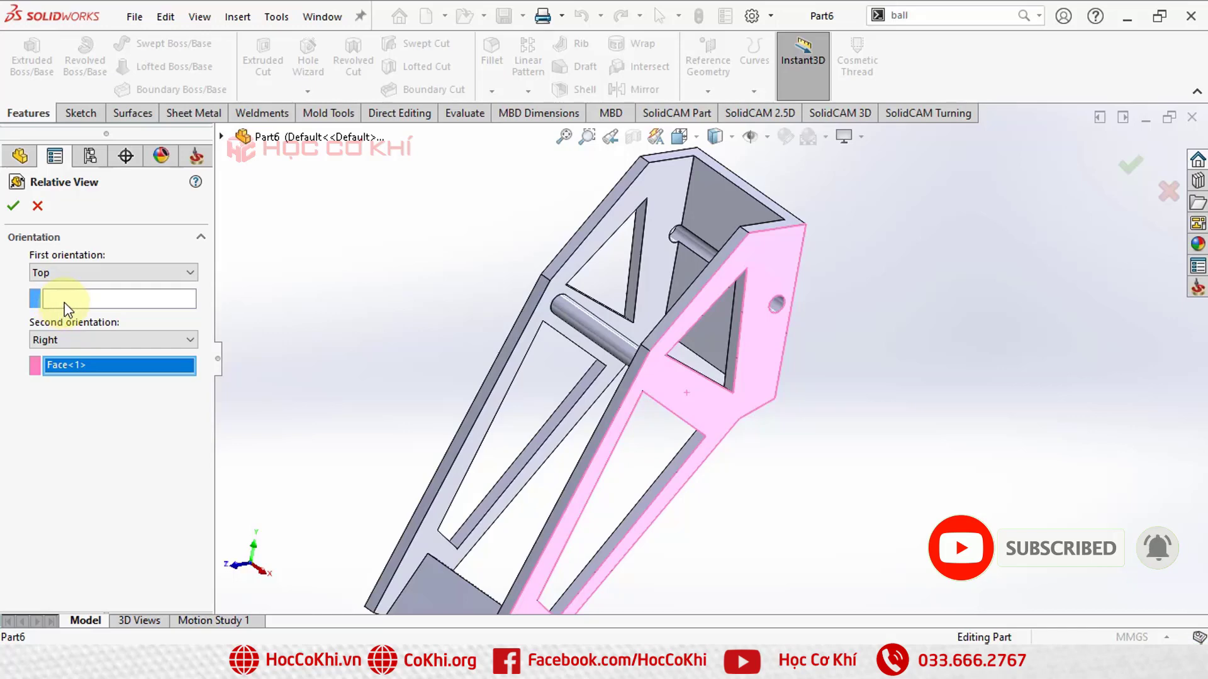
click(64, 301)
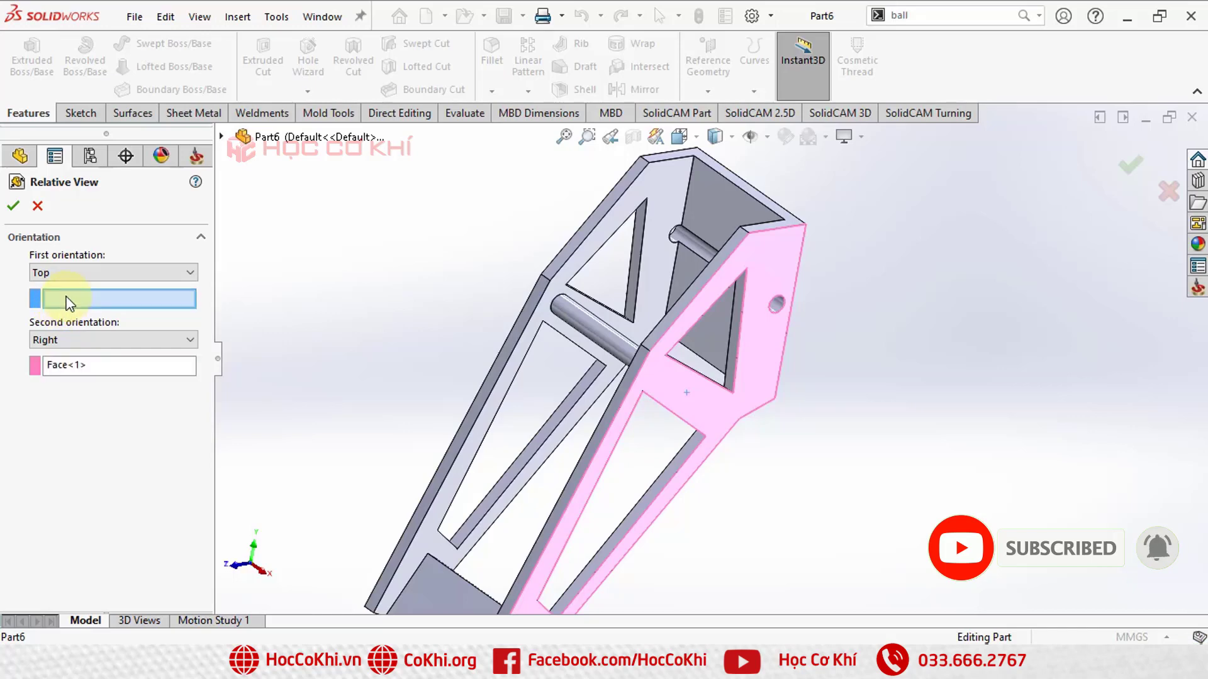
click(788, 216)
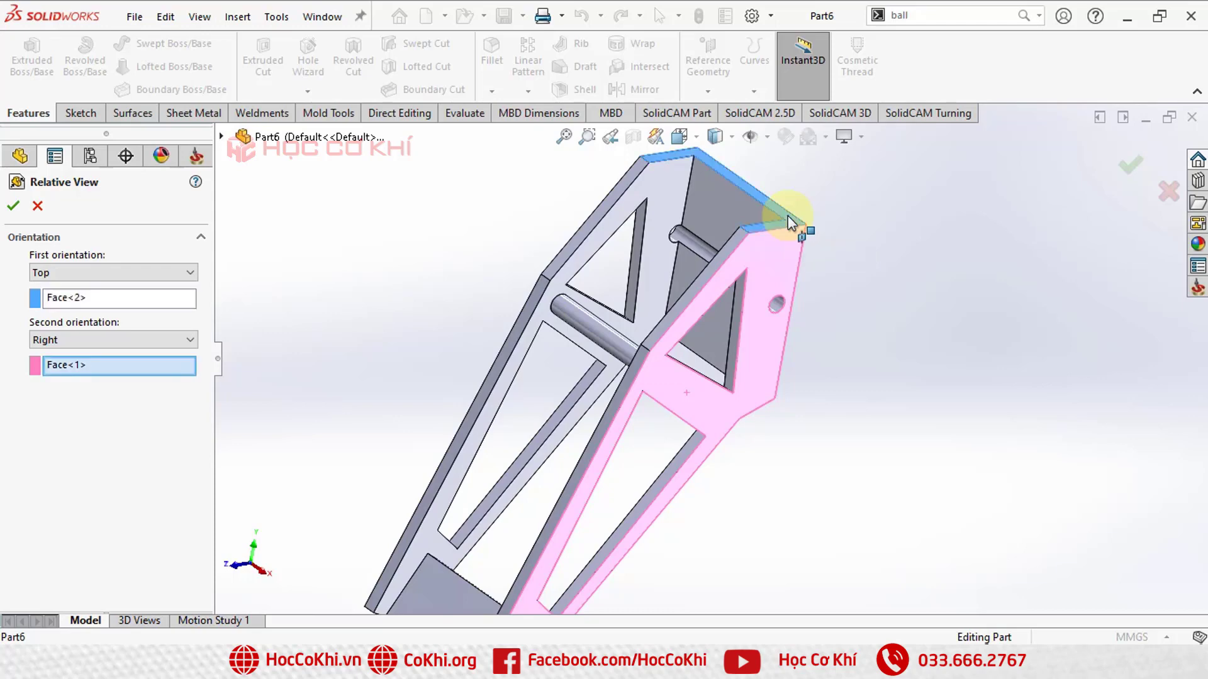
click(13, 206)
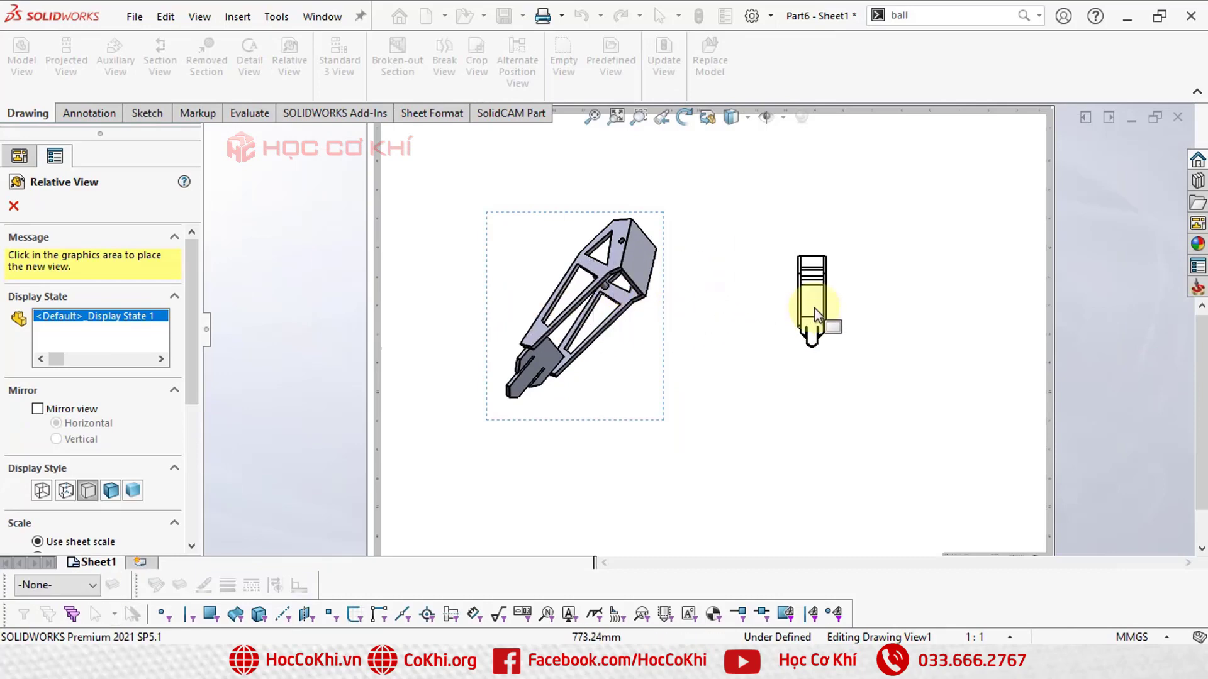
- Place the relative view, Drawing View2, to the right of the isometric view
scroll(764, 302, down, 1)
scroll(763, 305, down, 1)
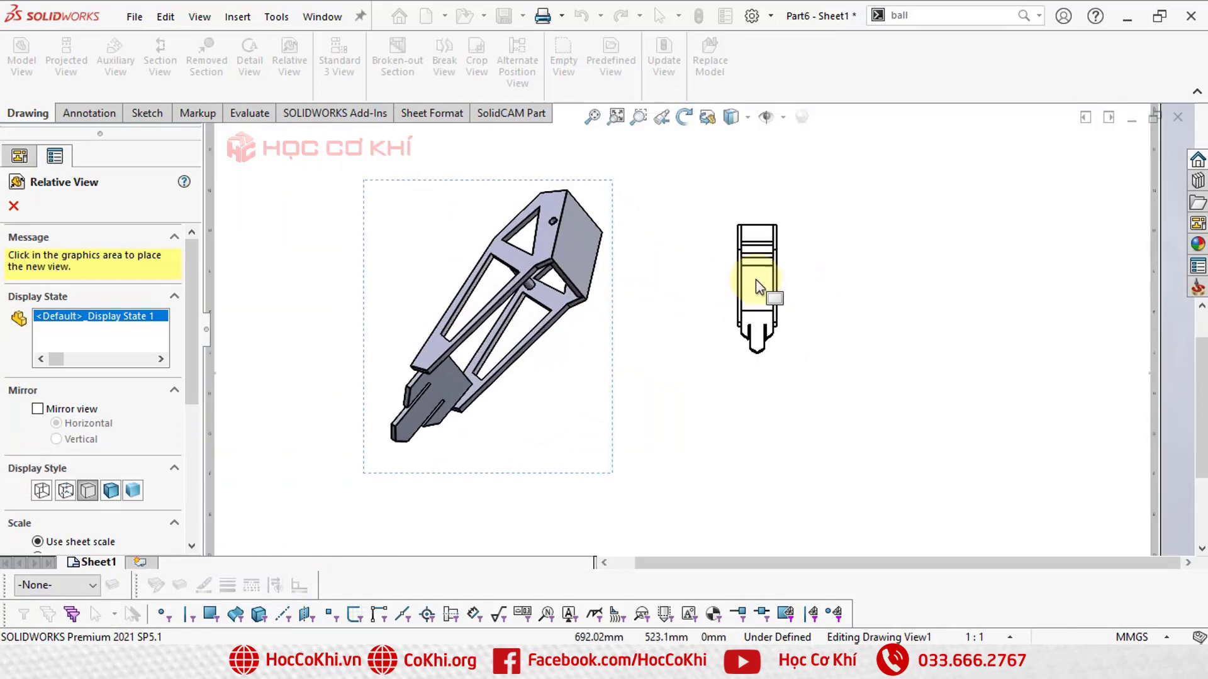
scroll(742, 290, up, 2)
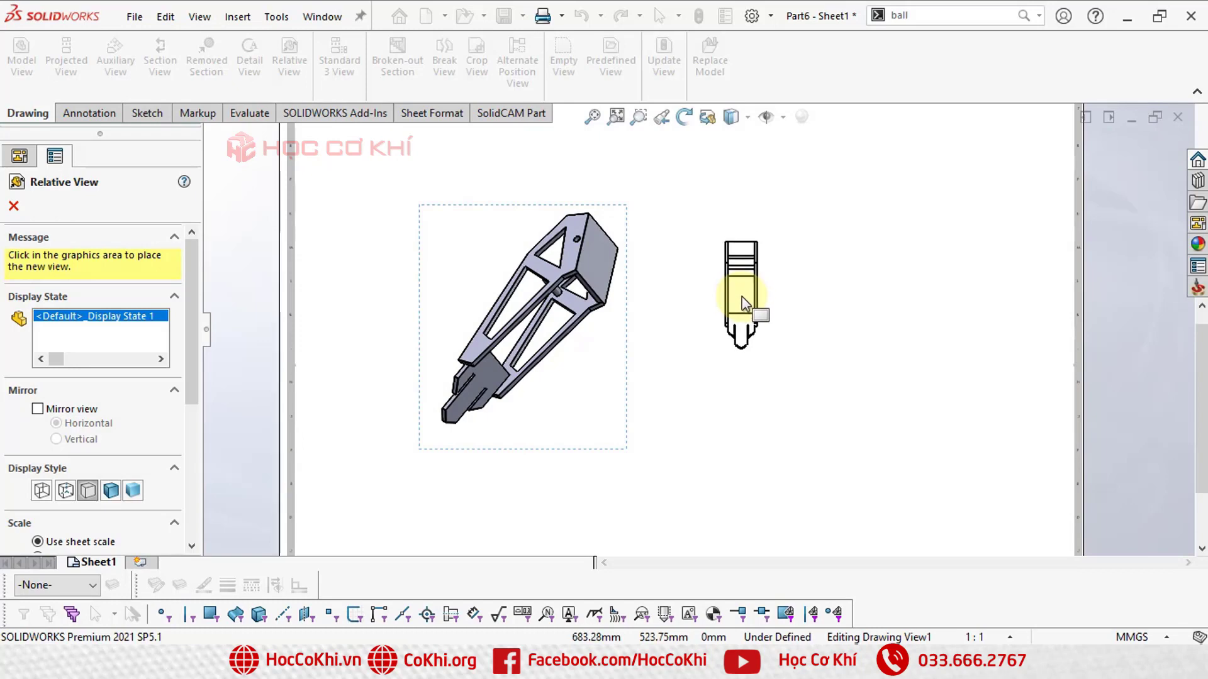
click(744, 297)
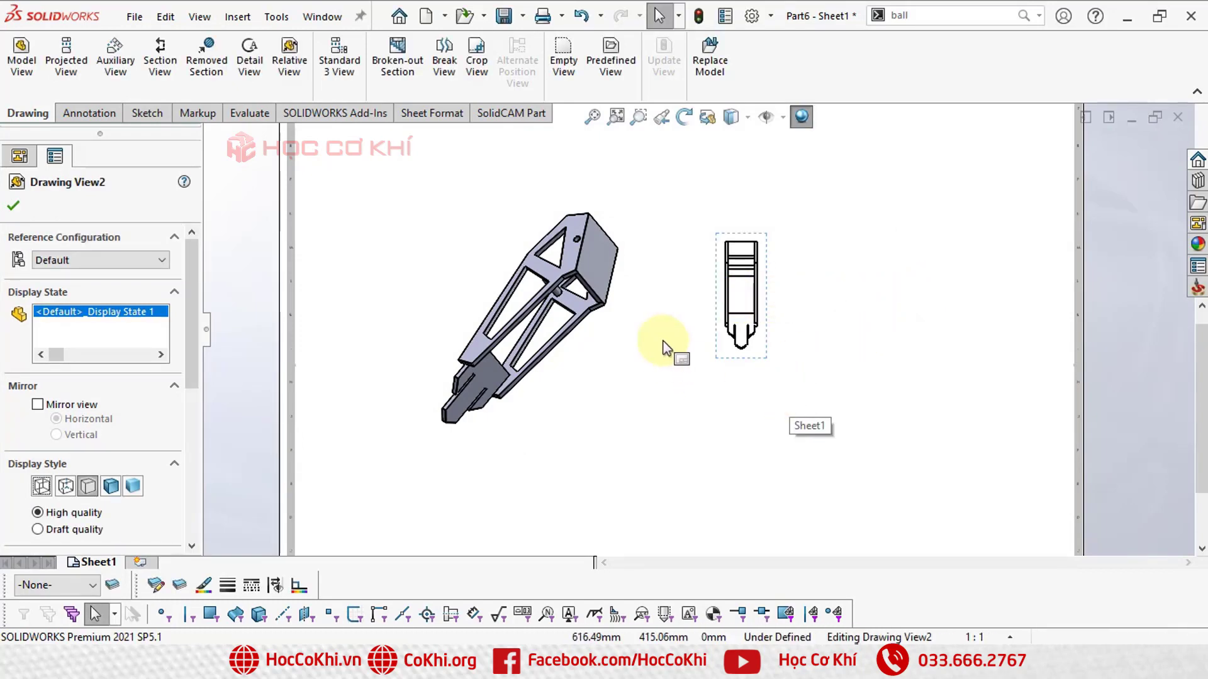
- Project Drawing View3 to the right of and Drawing View4 below Drawing View2
click(770, 352)
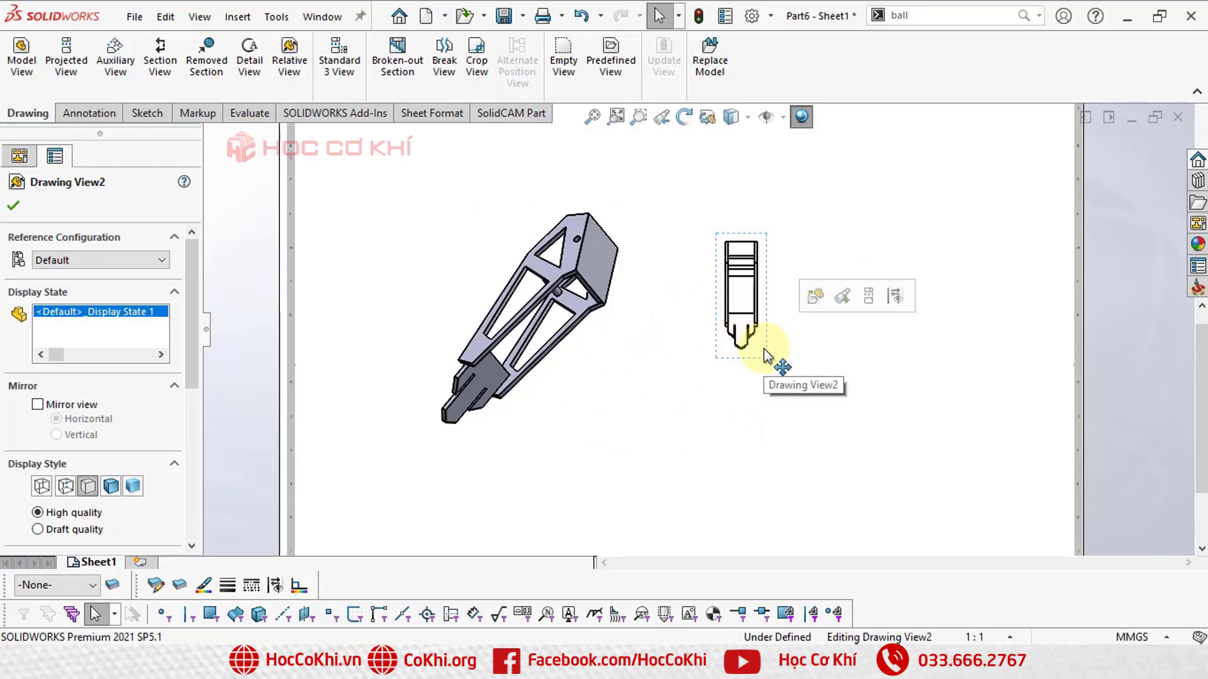
click(84, 90)
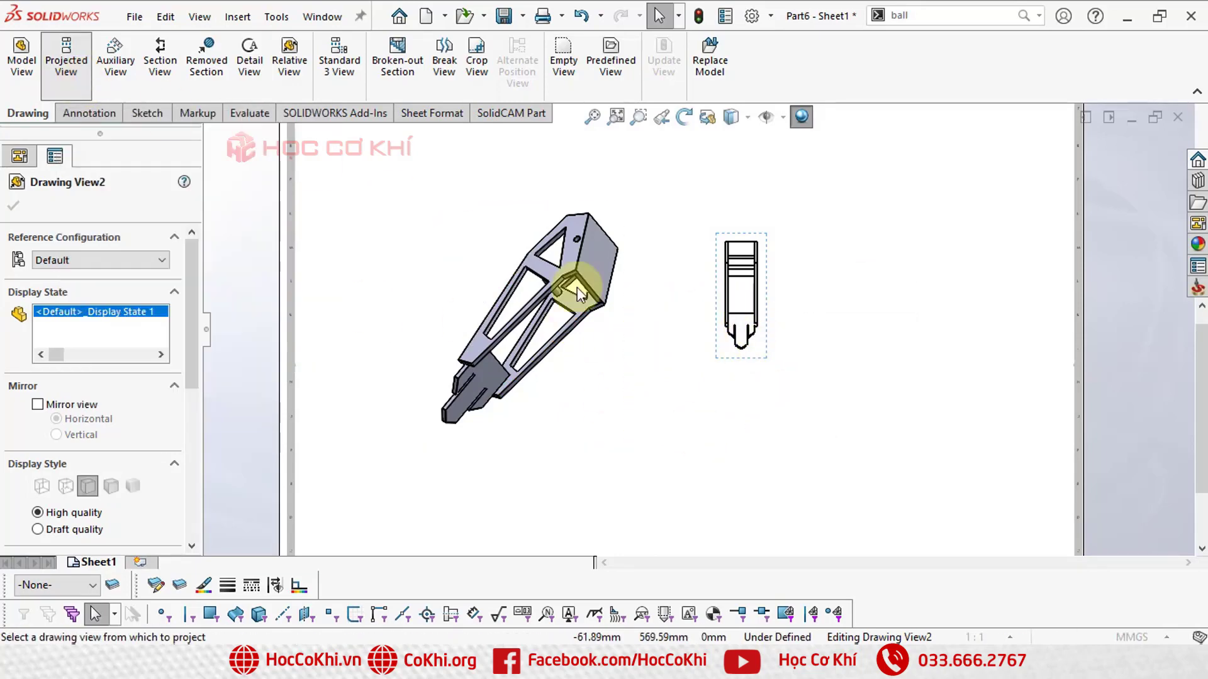
click(741, 295)
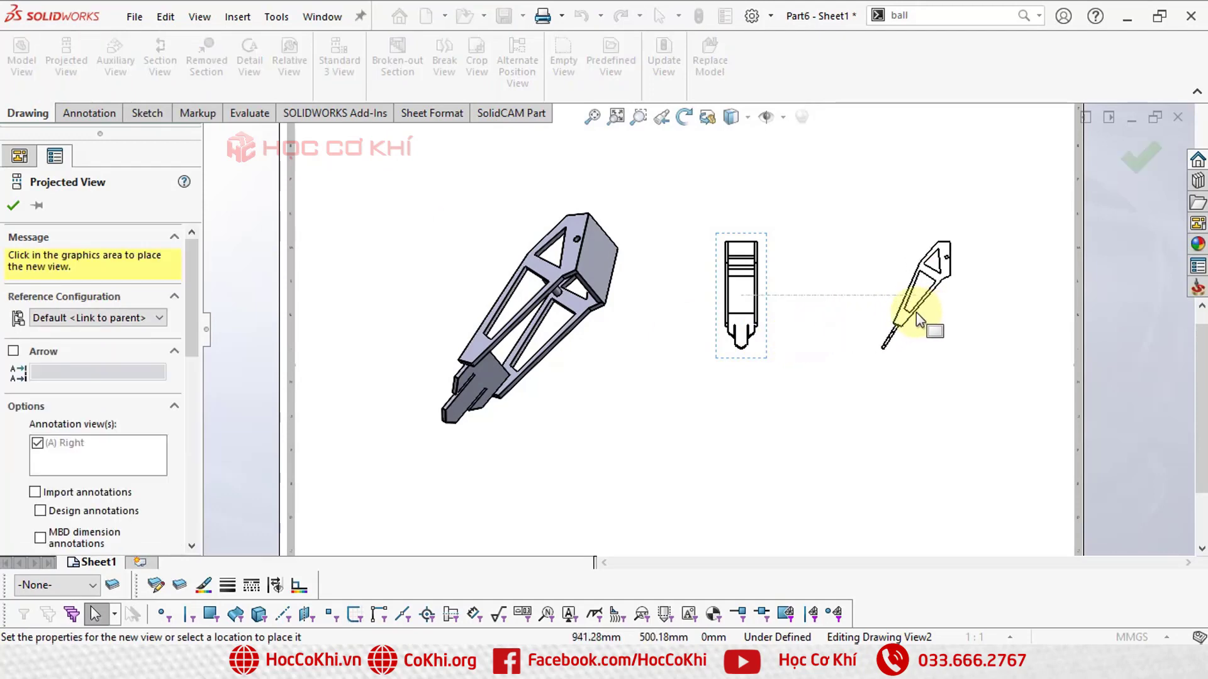
click(950, 316)
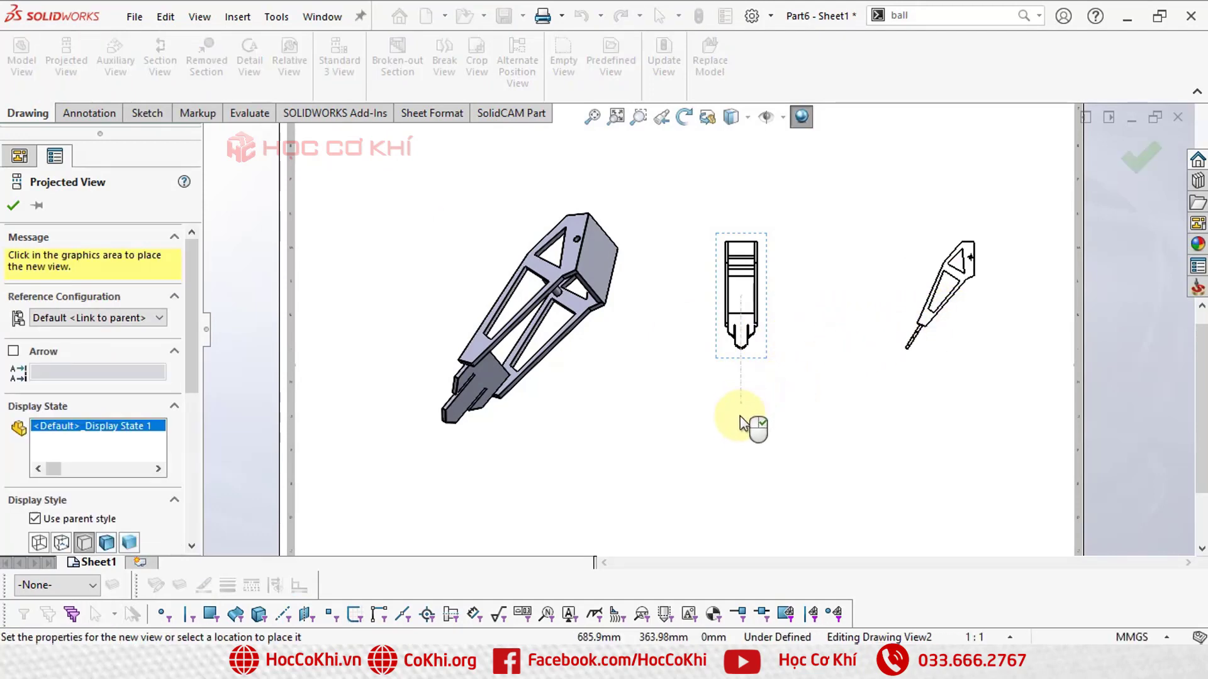
click(734, 497)
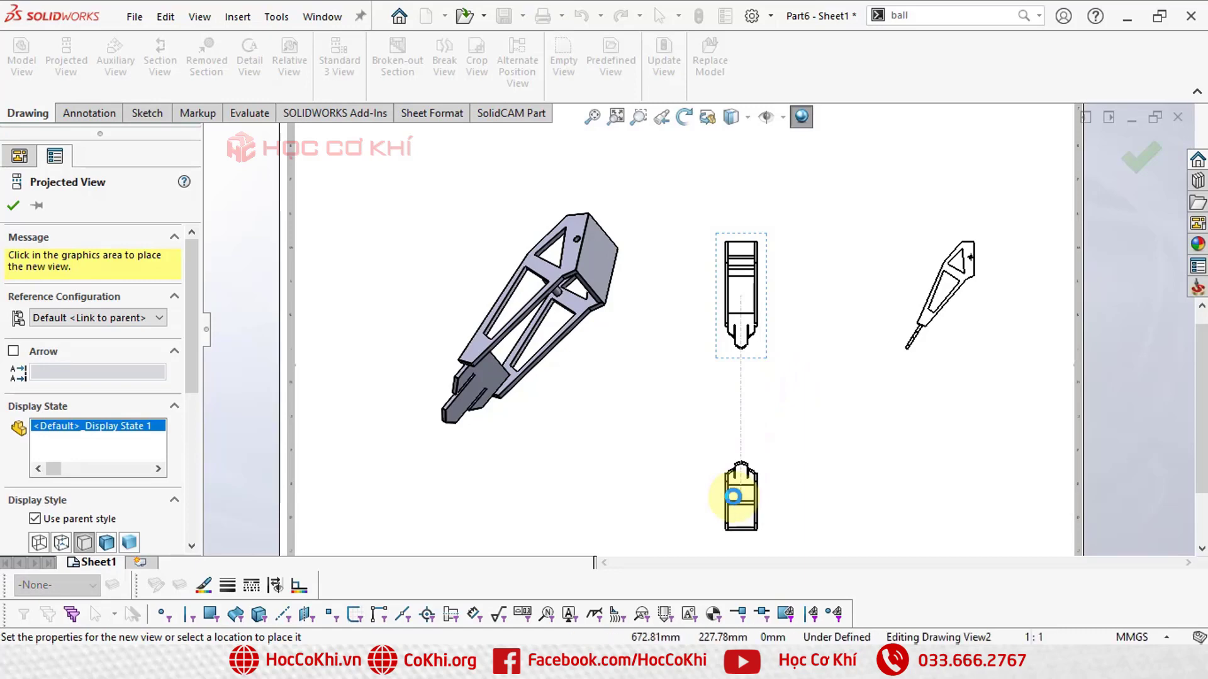
key(Escape)
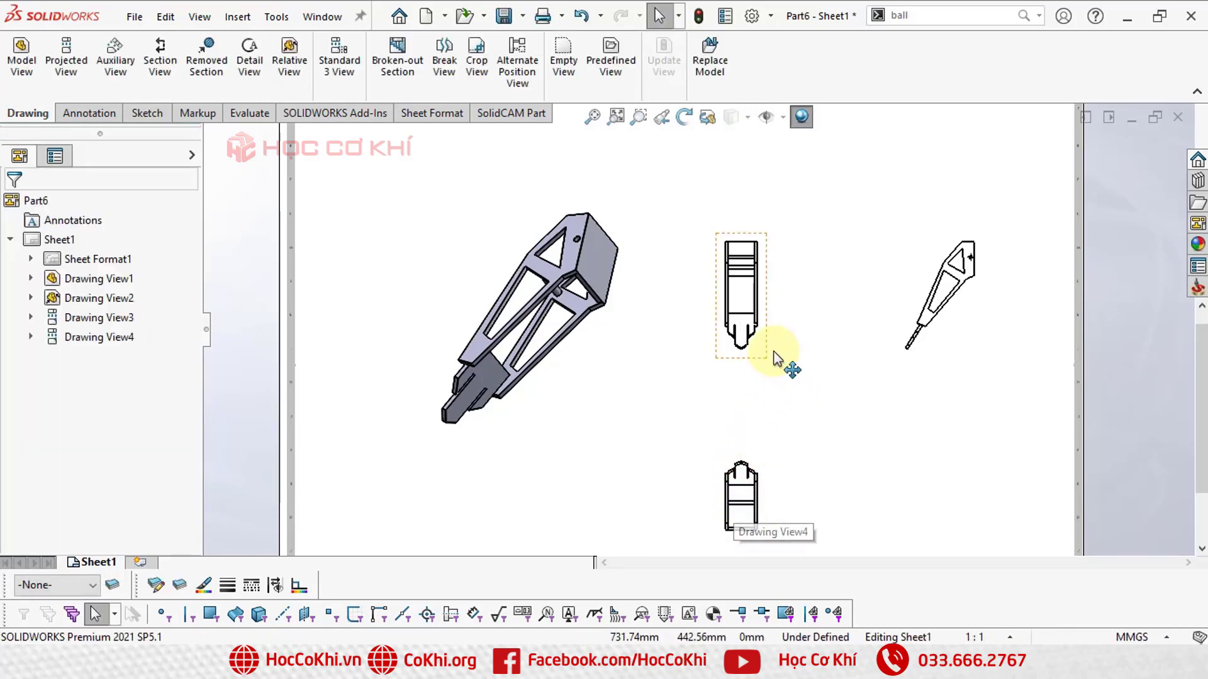
- Give Drawing View2 Shaded display style and a custom 2:1 scale
click(763, 351)
drag(191, 328, 190, 403)
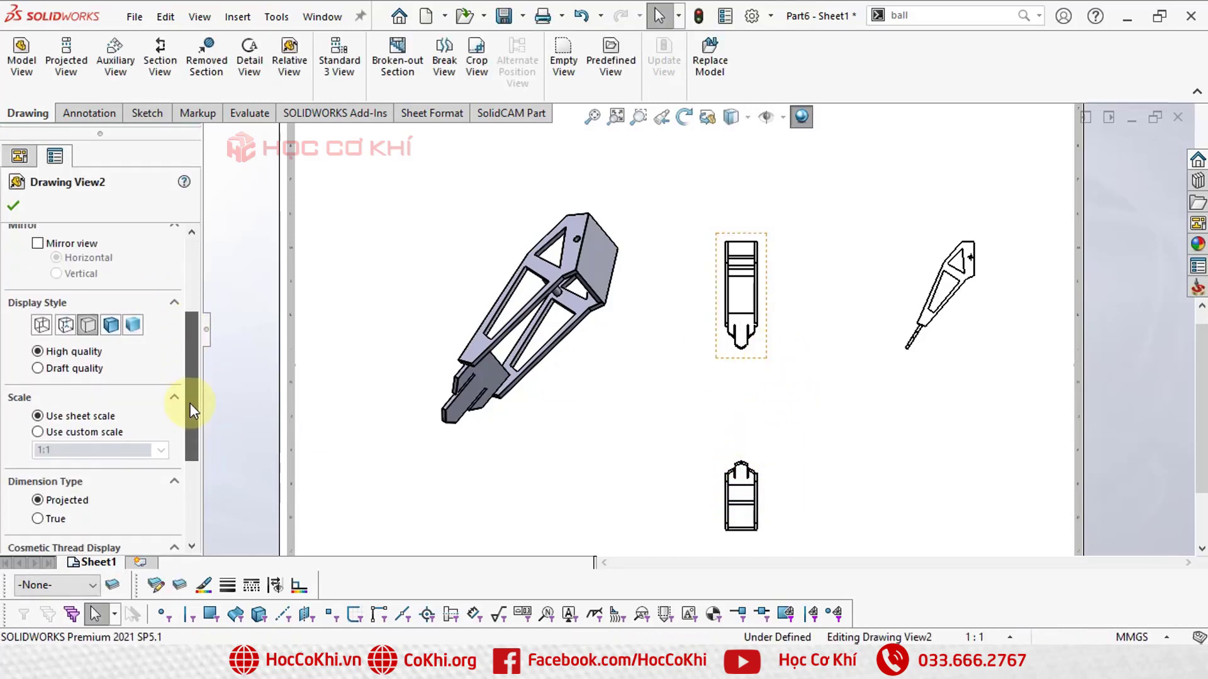
click(111, 309)
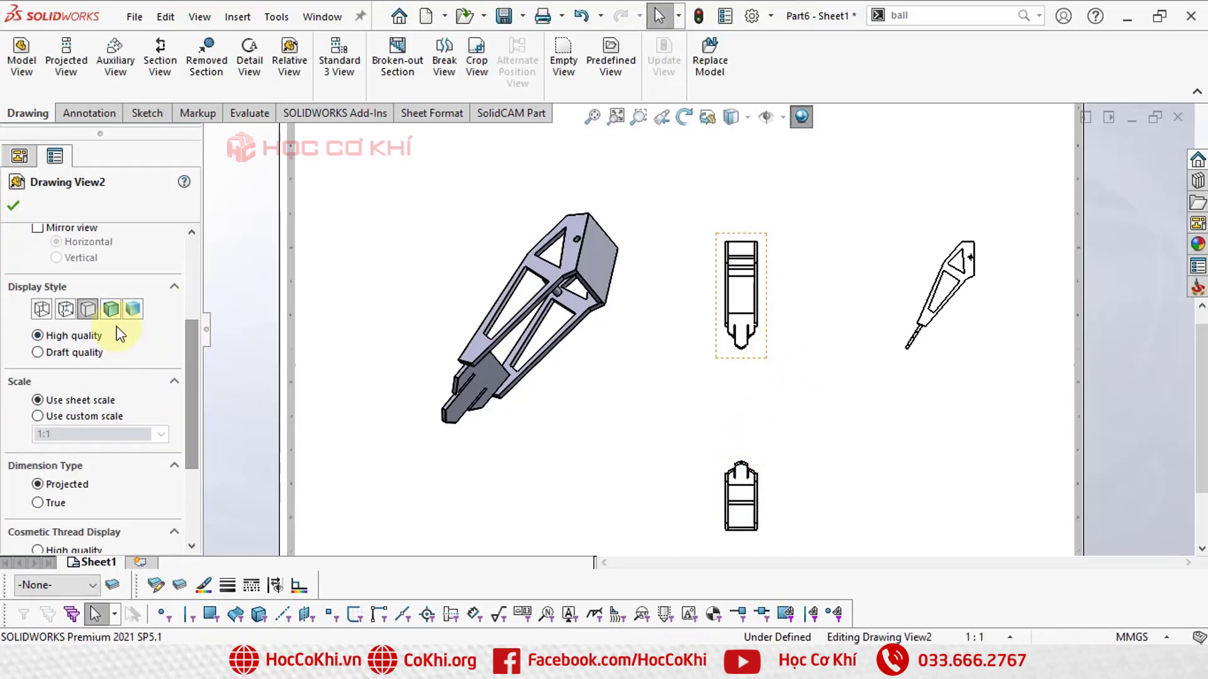
click(69, 415)
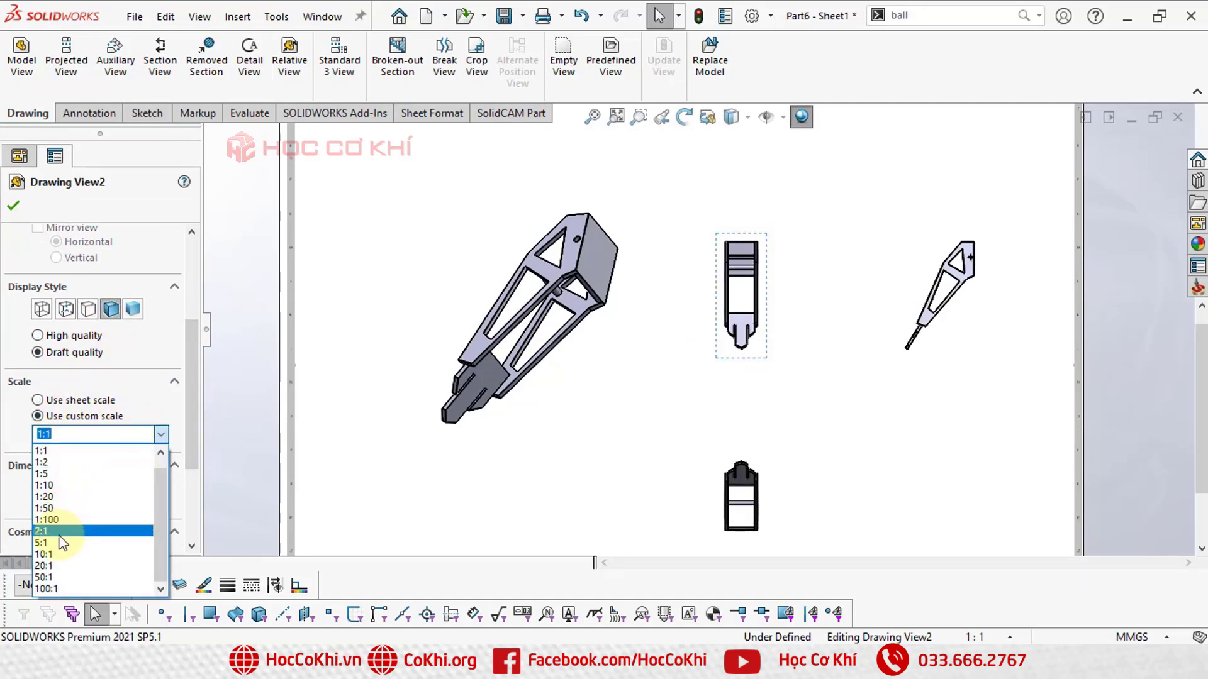
click(57, 531)
- Rearrange the isometric, front and projected views across the sheet
key(f)
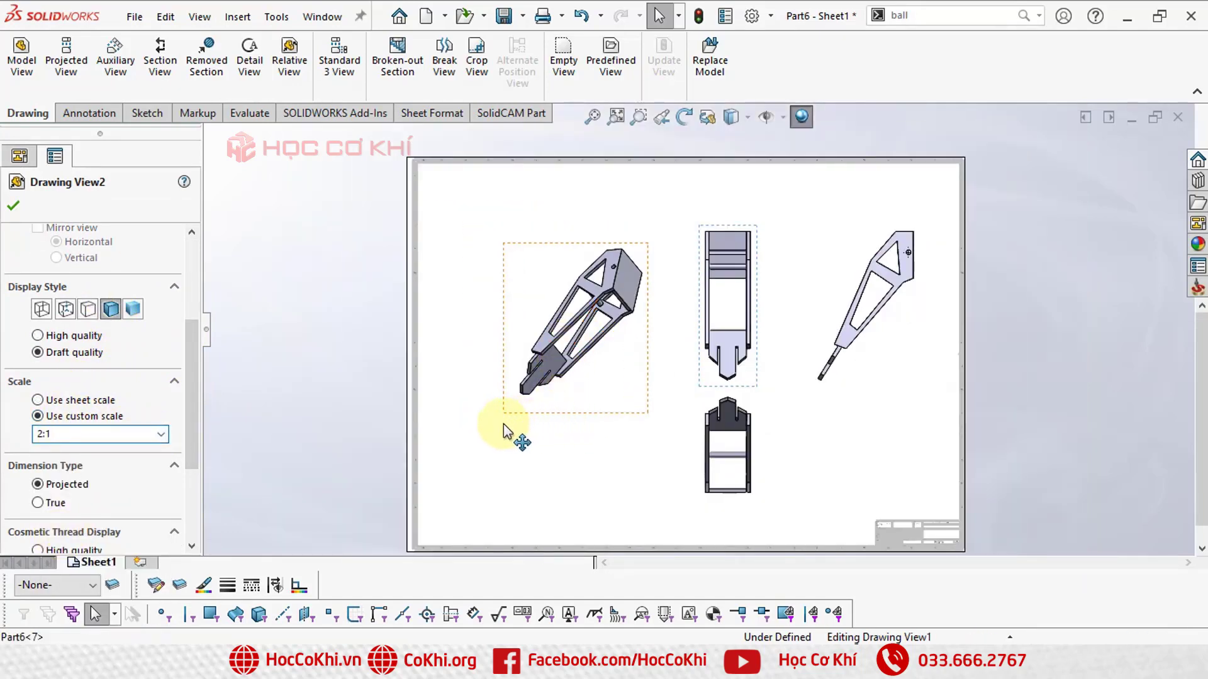
drag(505, 419, 472, 431)
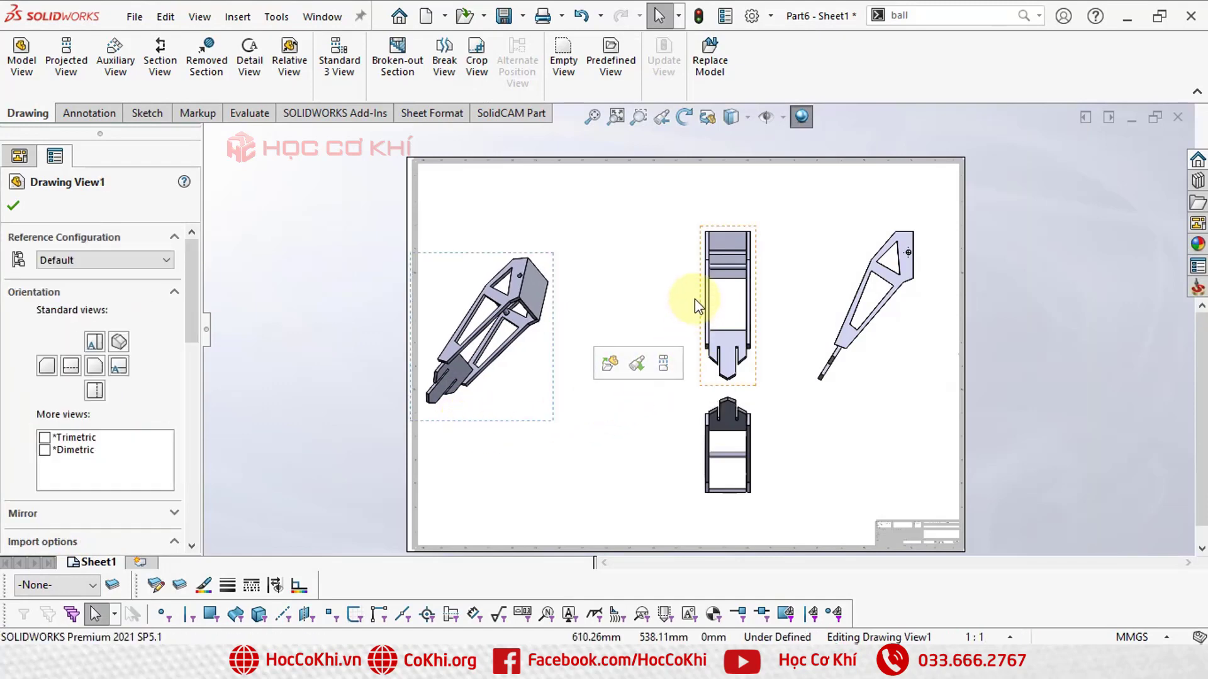
drag(695, 299, 658, 277)
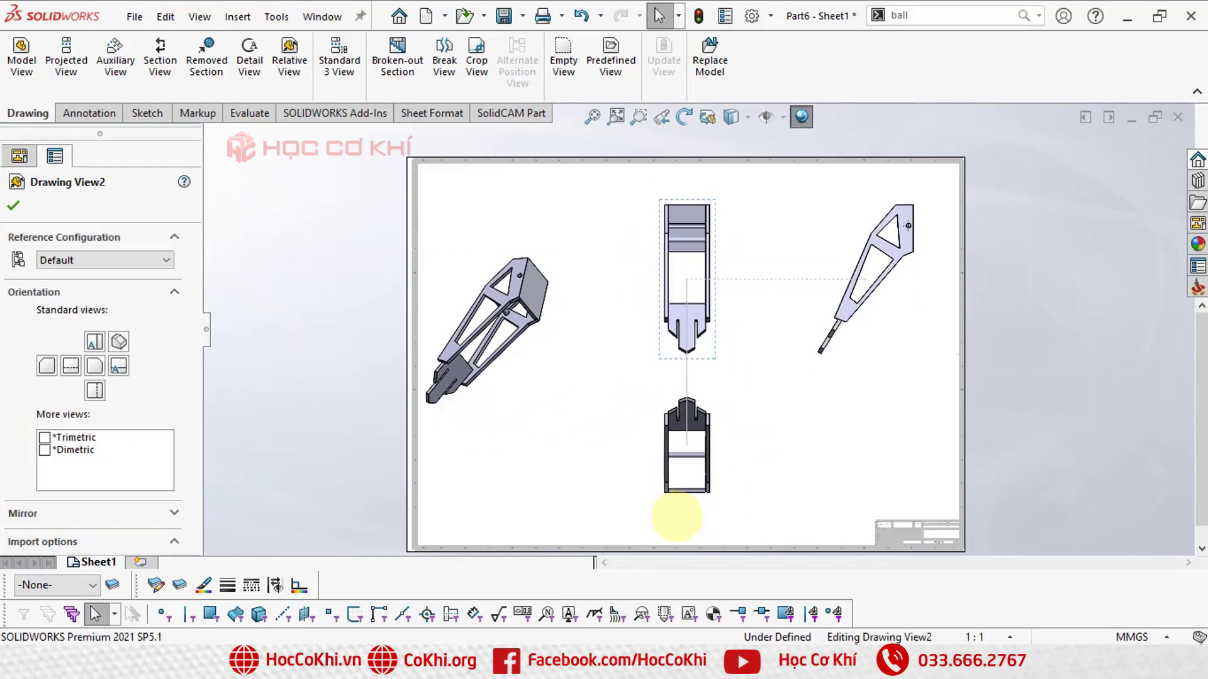
click(698, 478)
scroll(683, 434, down, 1)
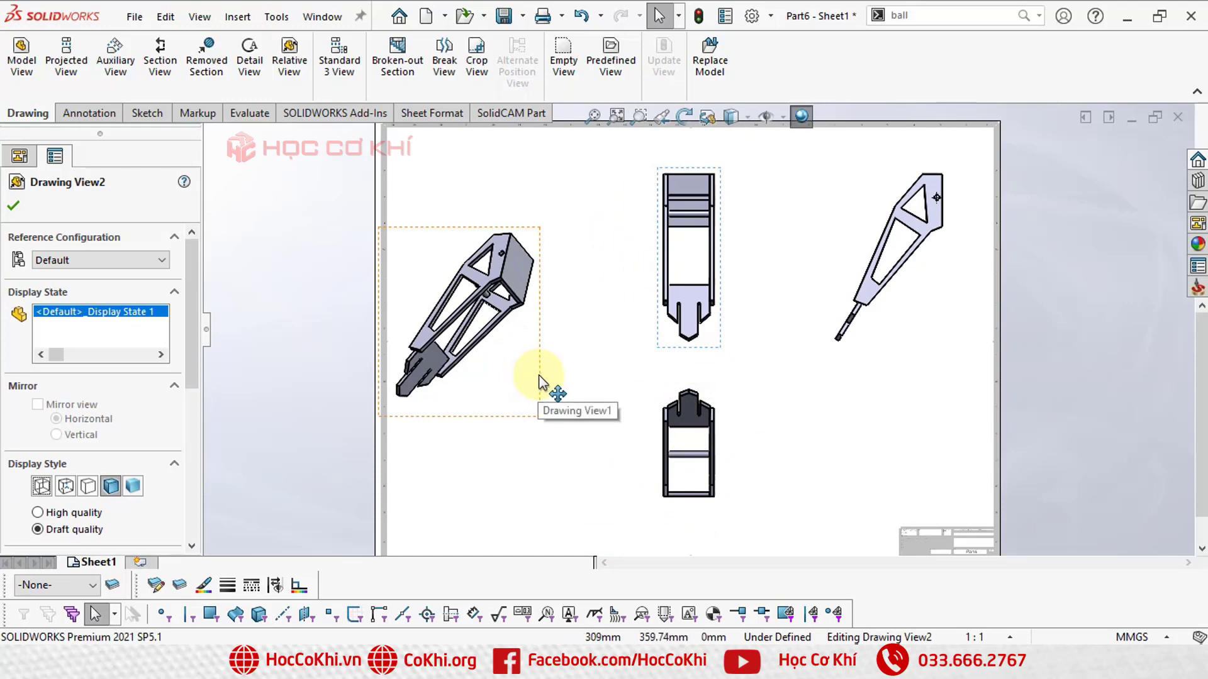
mouse_move(539, 379)
mouse_down()
mouse_move(566, 418)
mouse_move(552, 423)
mouse_up()
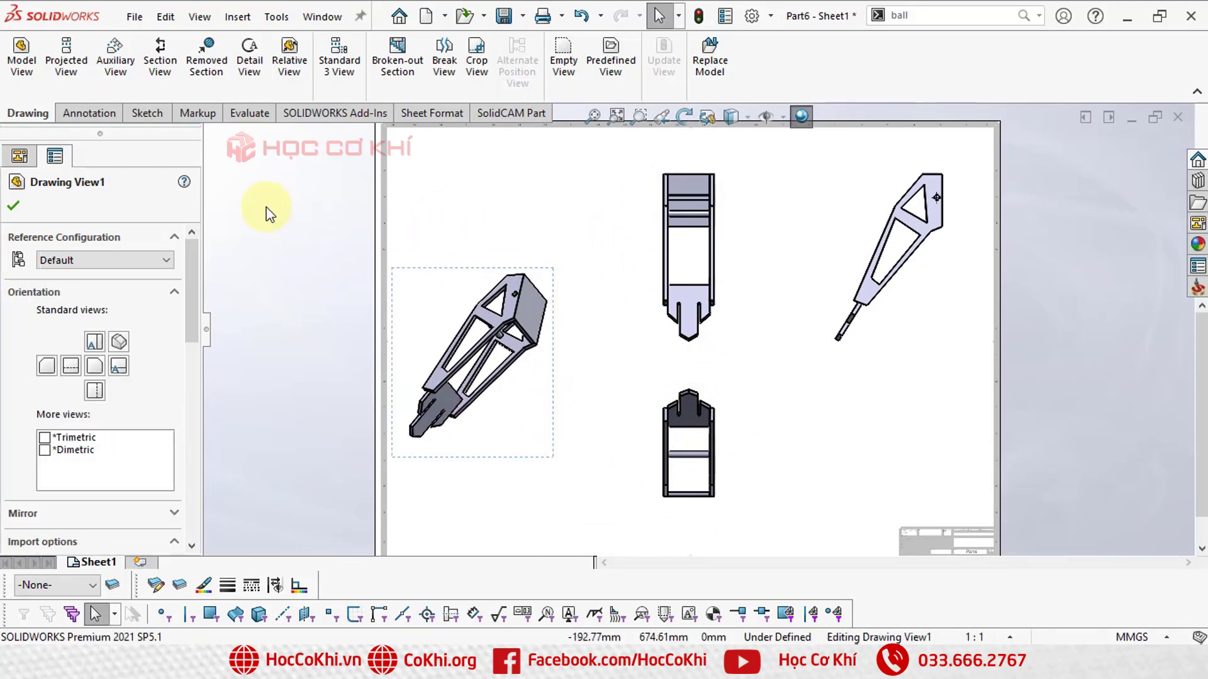
- Project Drawing View5 to the left of the isometric view, beyond the sheet edge
click(82, 75)
click(400, 290)
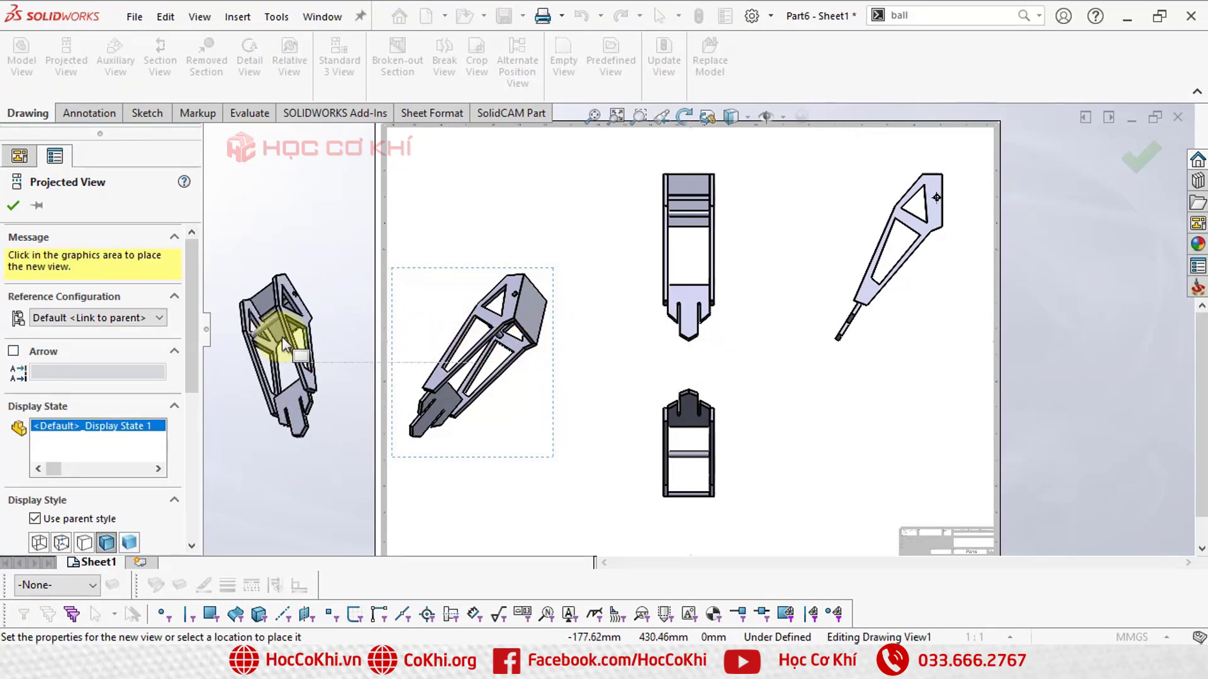
click(339, 329)
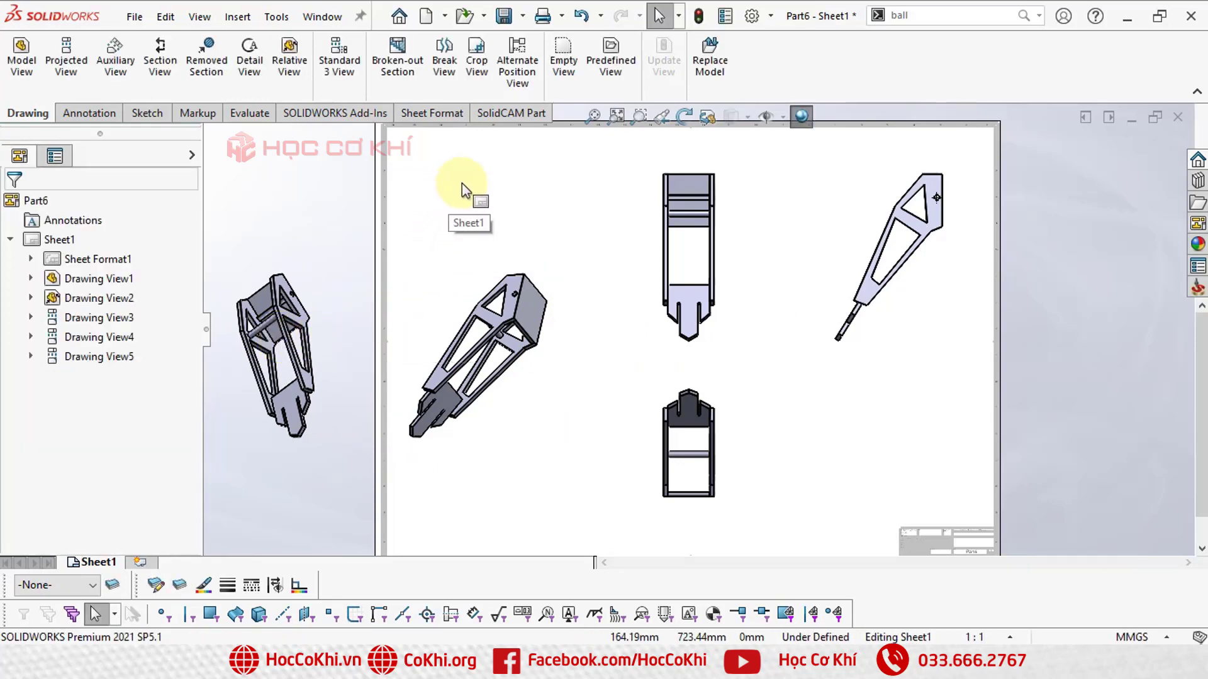
key(f)
- Project Drawing View6 above the isometric view
click(537, 296)
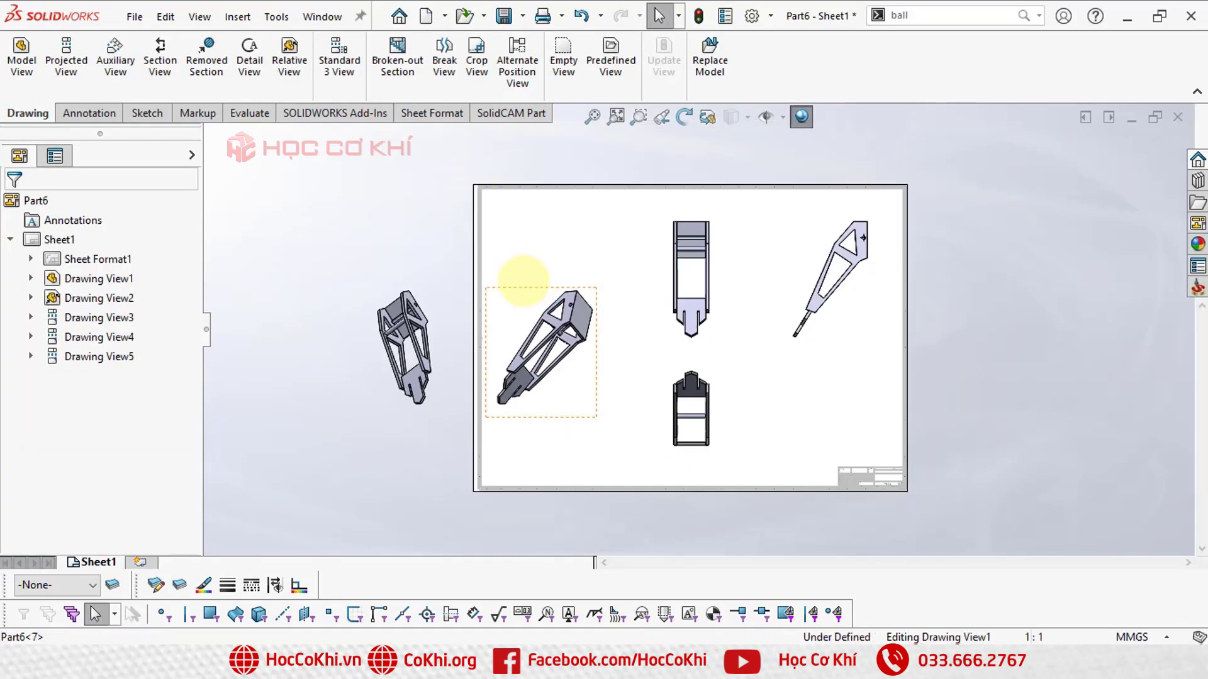
click(66, 56)
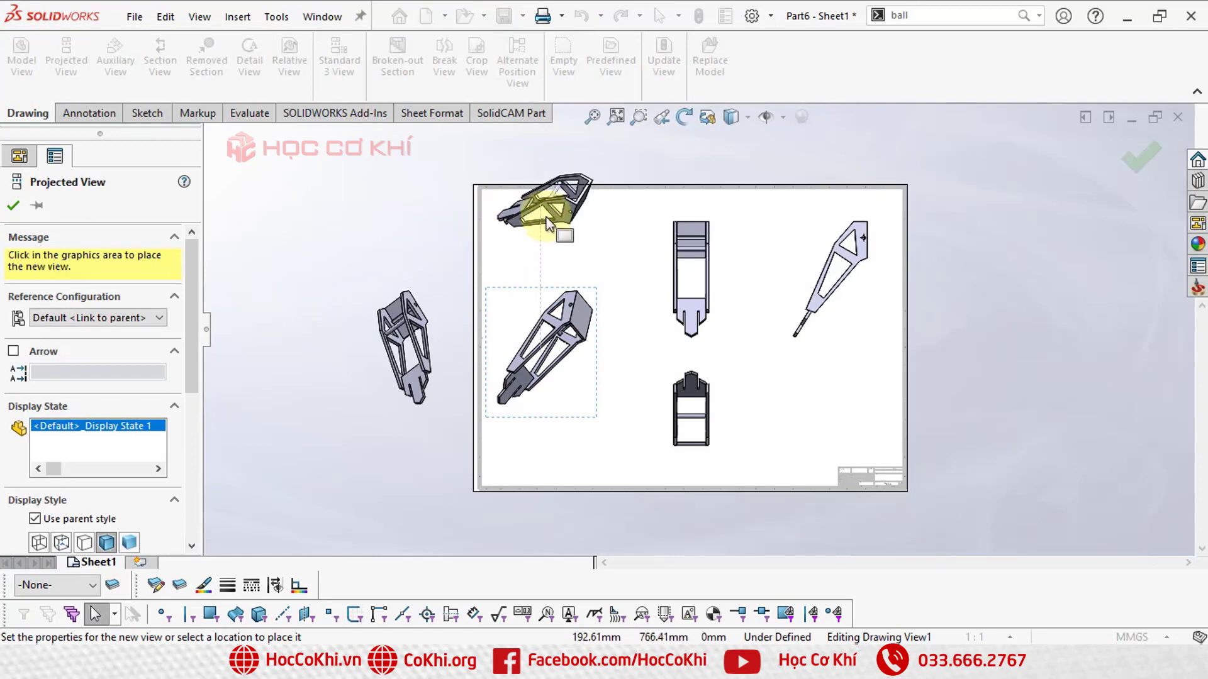
click(545, 225)
scroll(593, 342, up, 2)
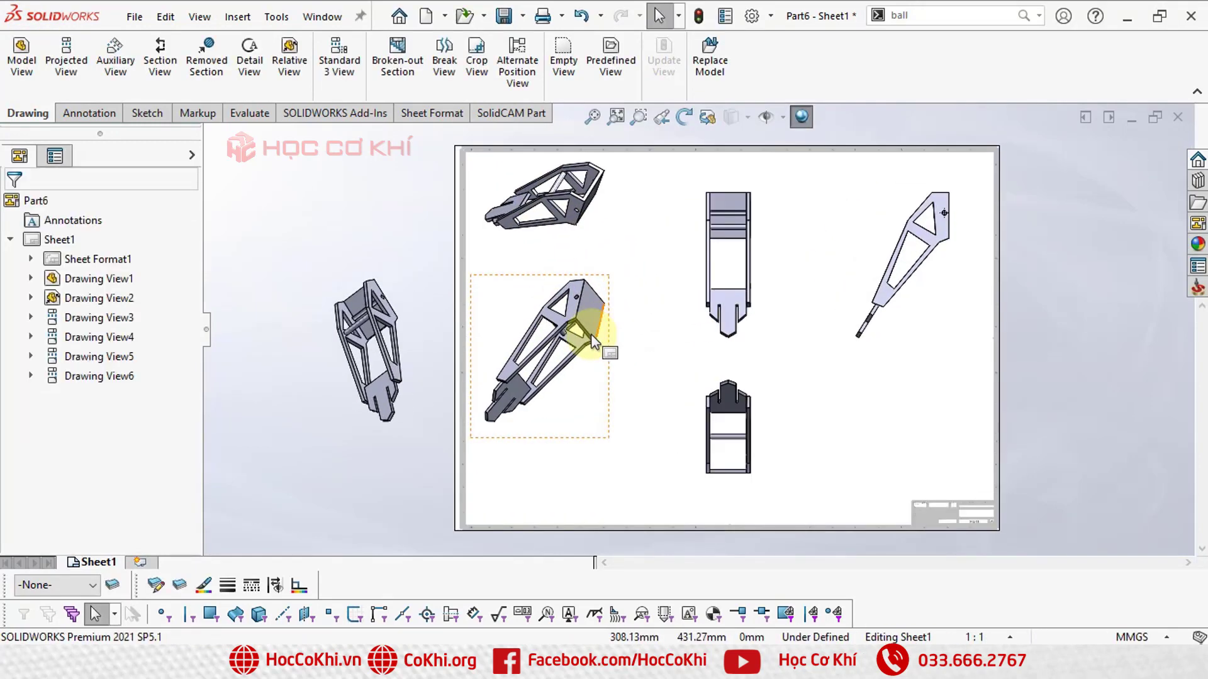
scroll(808, 358, up, 1)
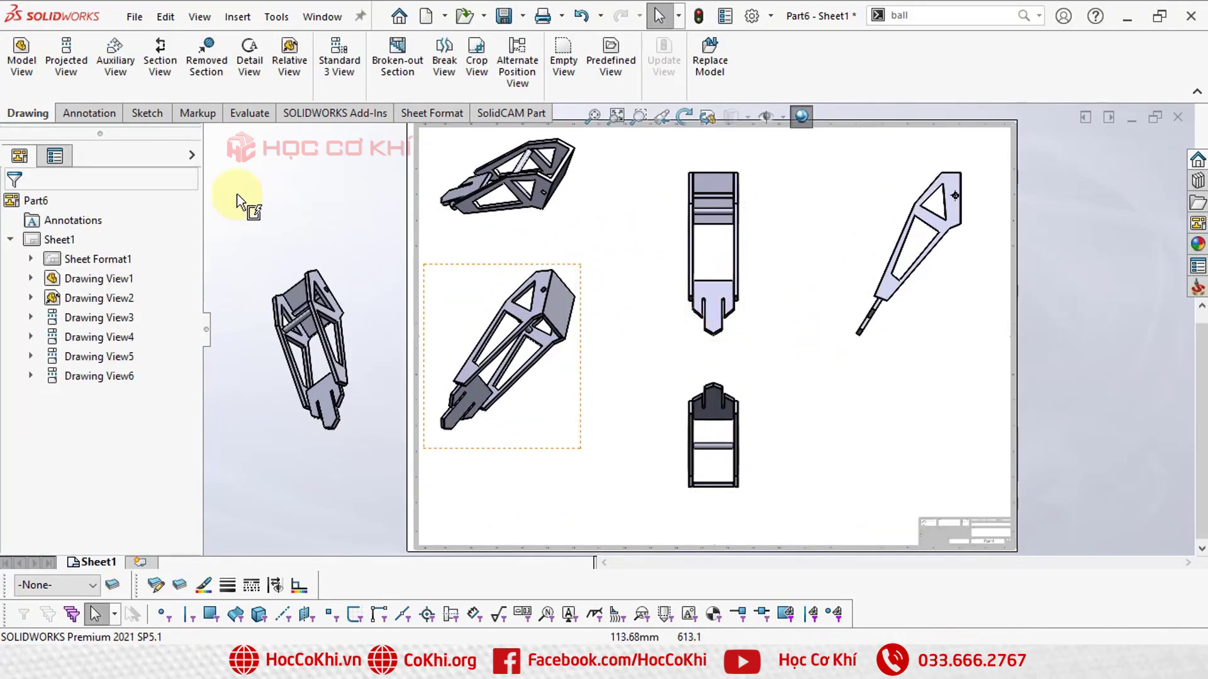
- Smart-dimension an edge of the isometric view, placing the 50 mm value beside it
click(88, 113)
click(38, 66)
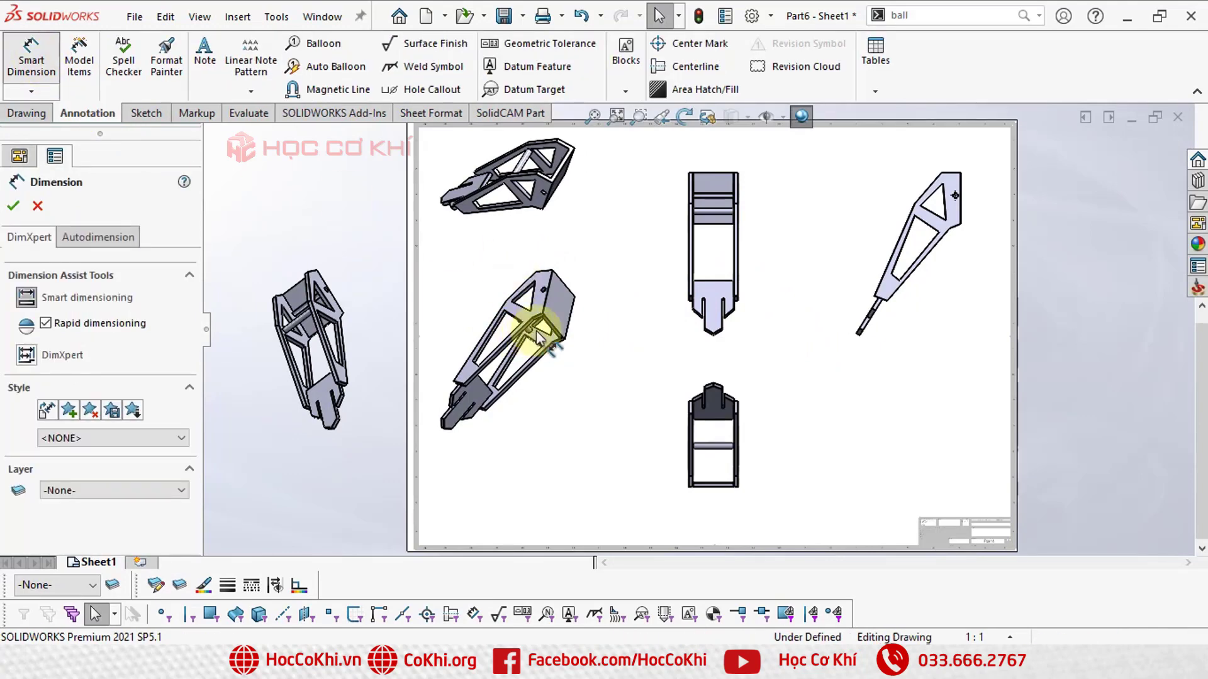
scroll(541, 340, up, 2)
click(572, 300)
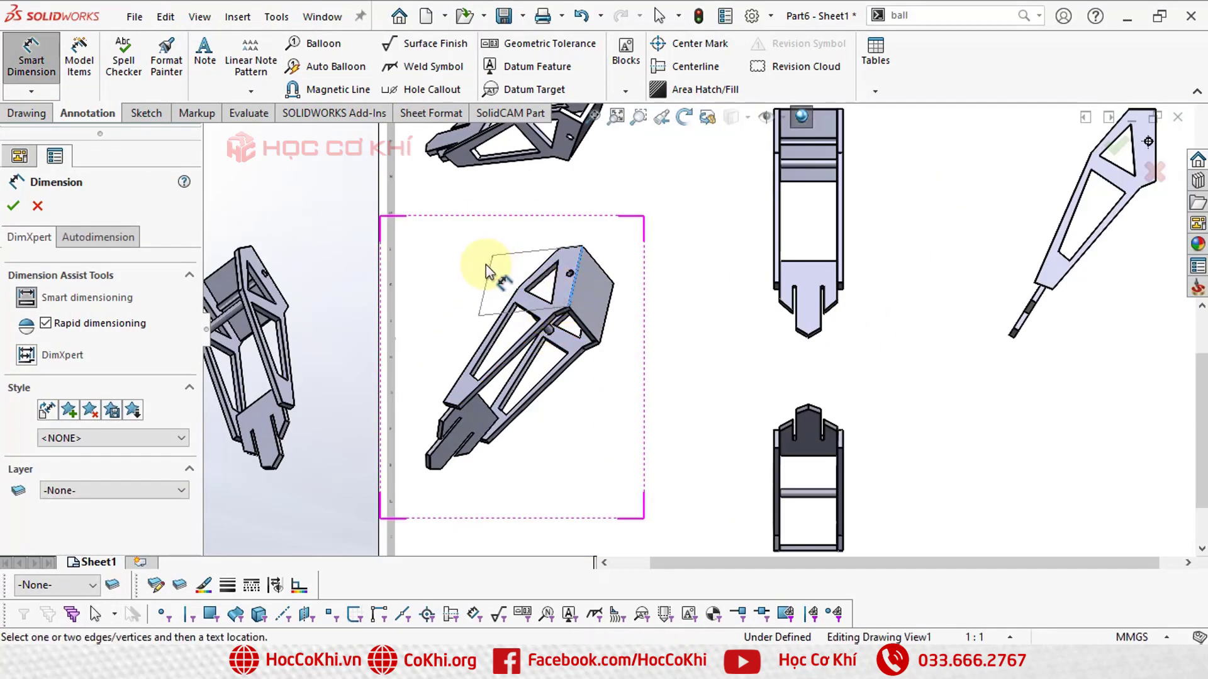
click(478, 280)
scroll(475, 264, up, 3)
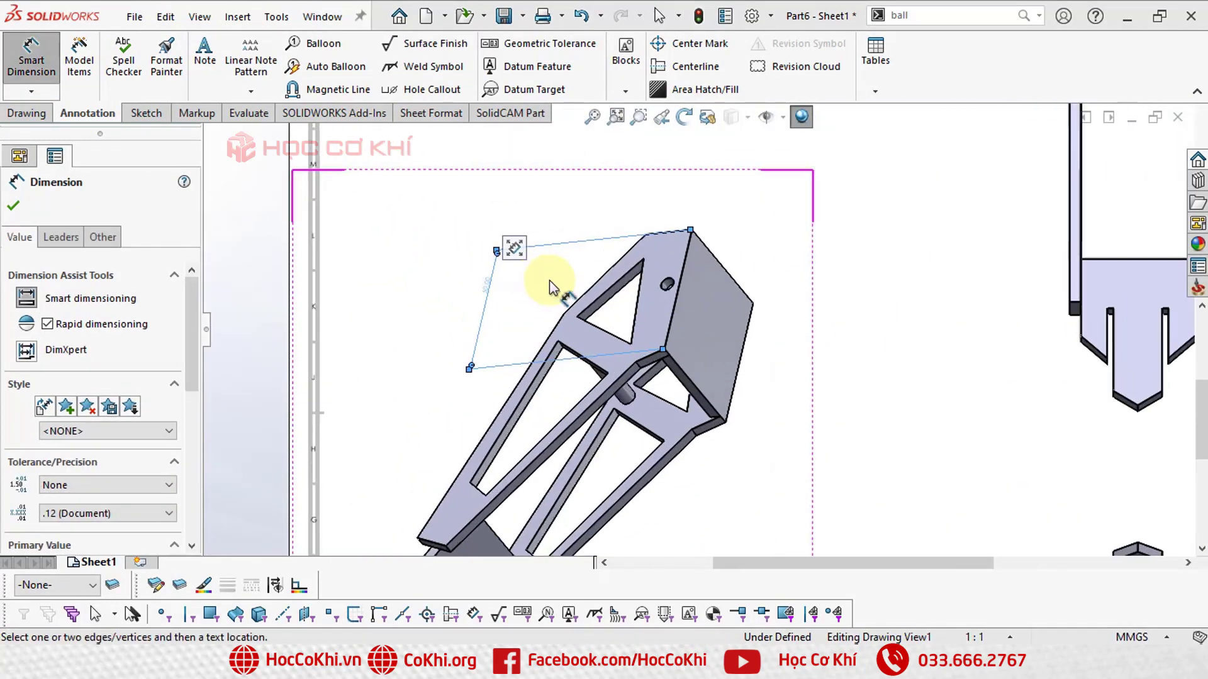
scroll(553, 293, down, 2)
scroll(871, 365, down, 3)
key(Escape)
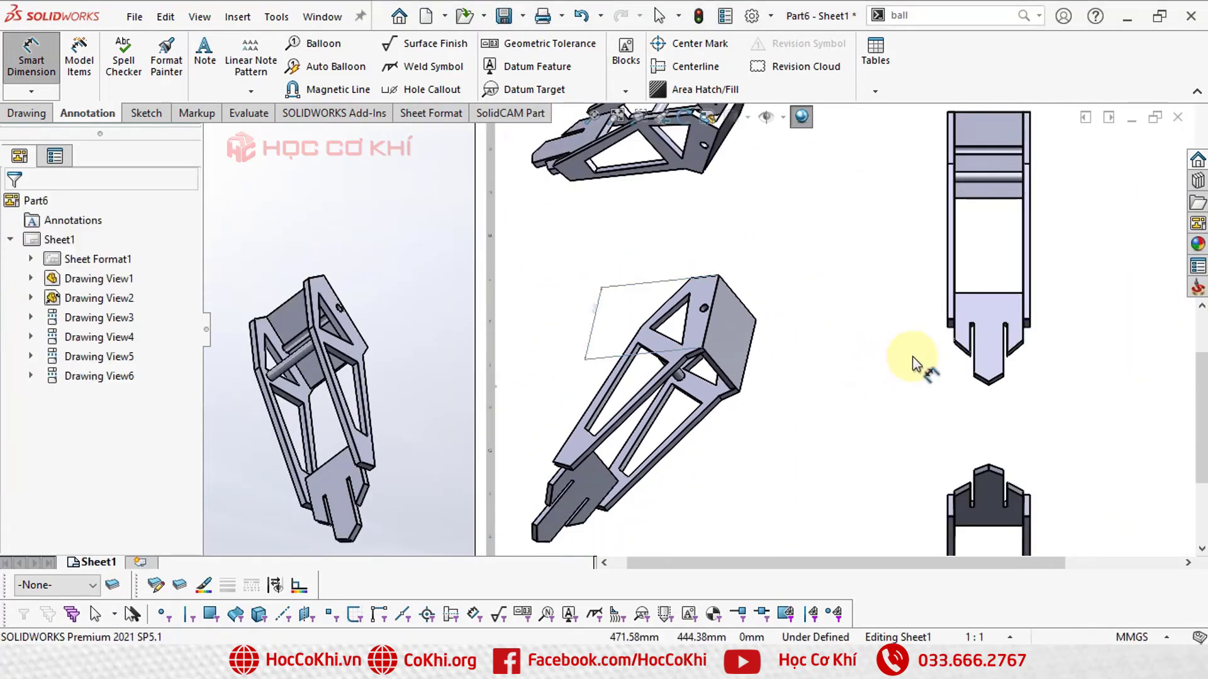
scroll(949, 349, up, 2)
scroll(925, 321, up, 2)
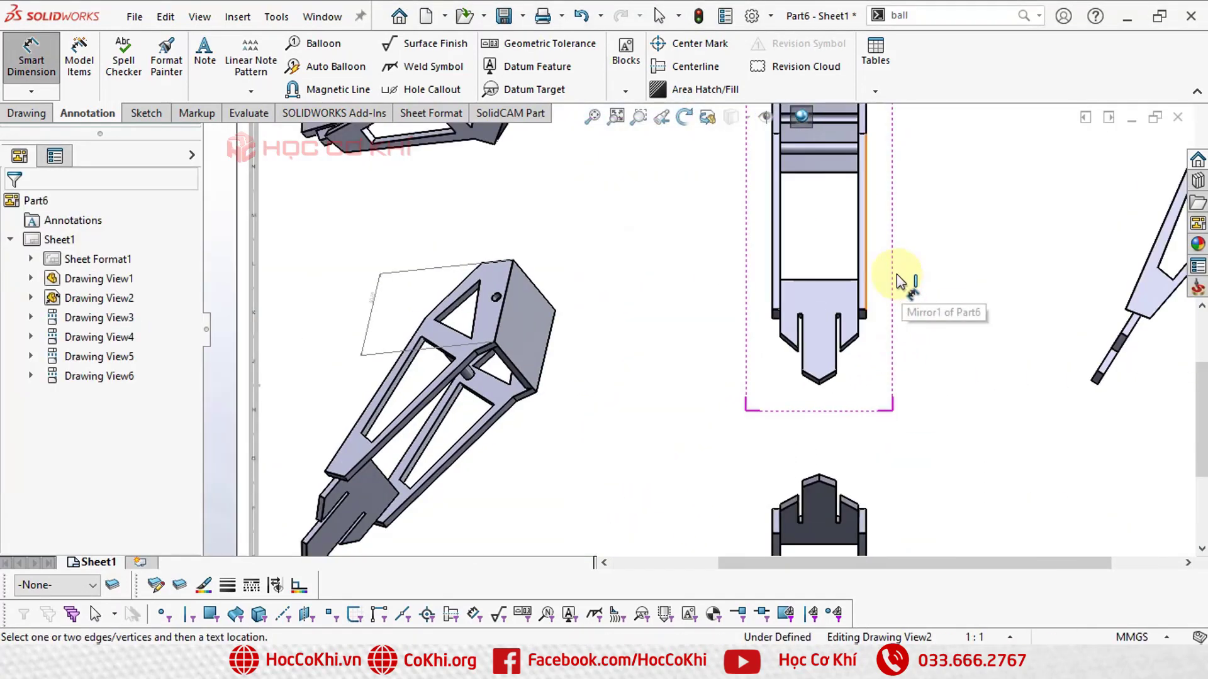
- Dimension the vertical edge of the right-hand view, Drawing View3, as 50.10
key(f)
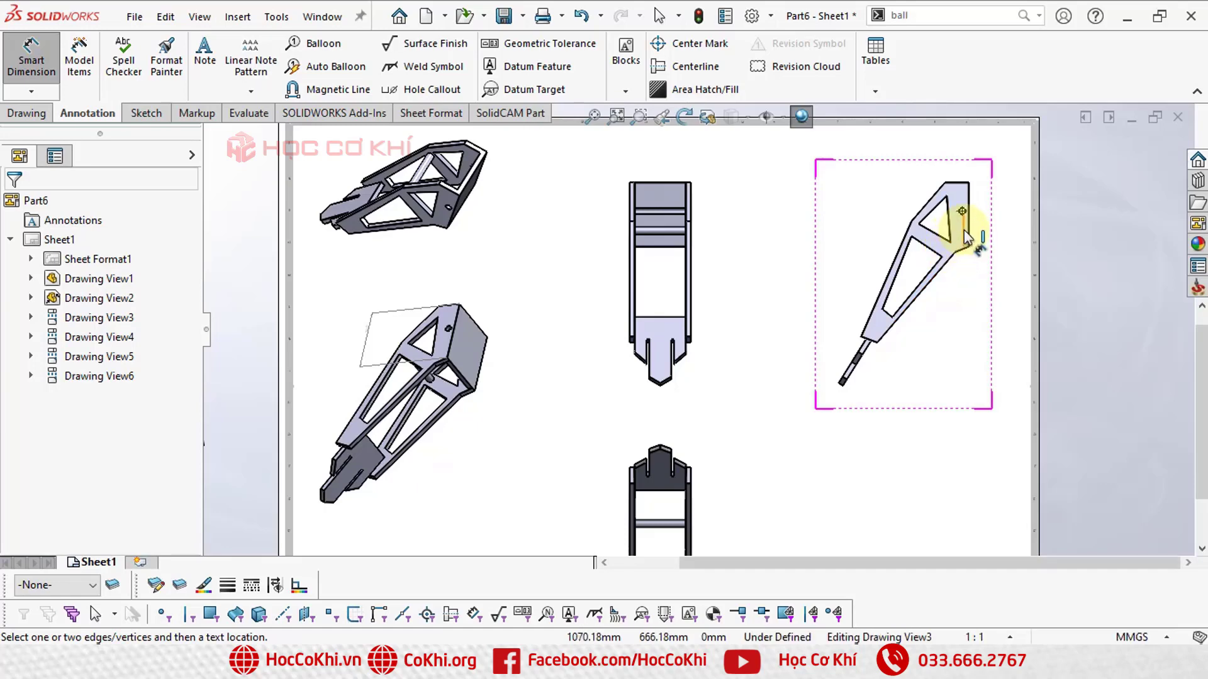
scroll(696, 378, down, 2)
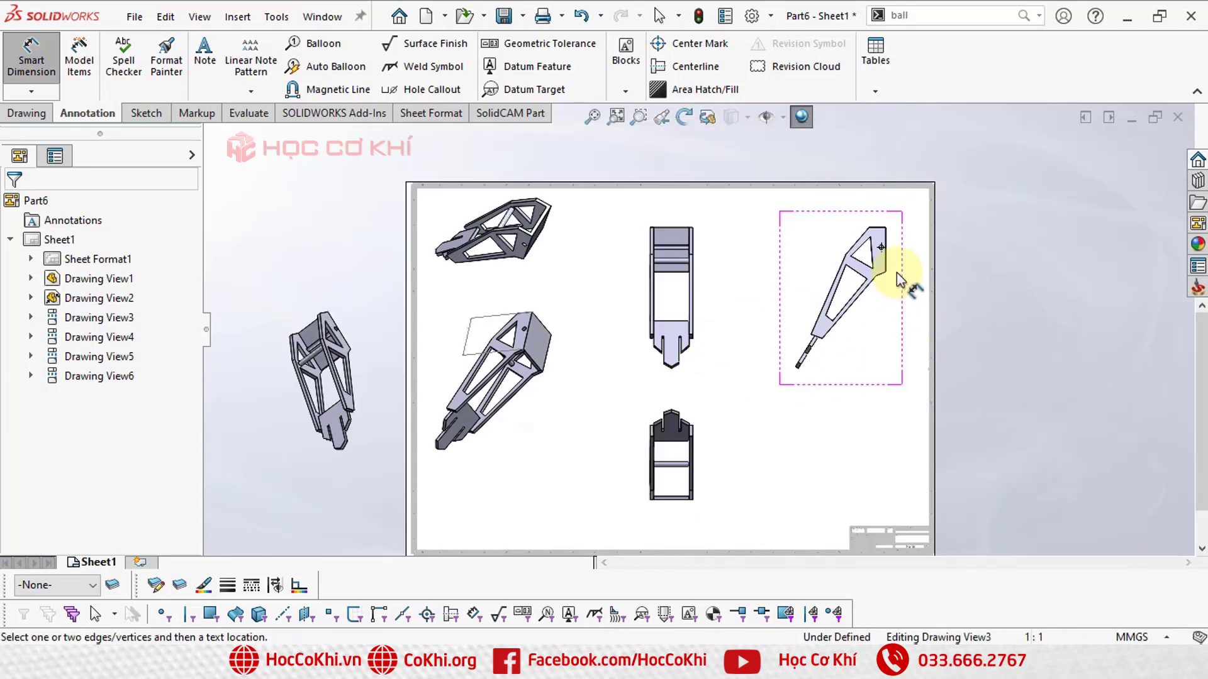
scroll(893, 261, up, 1)
click(886, 255)
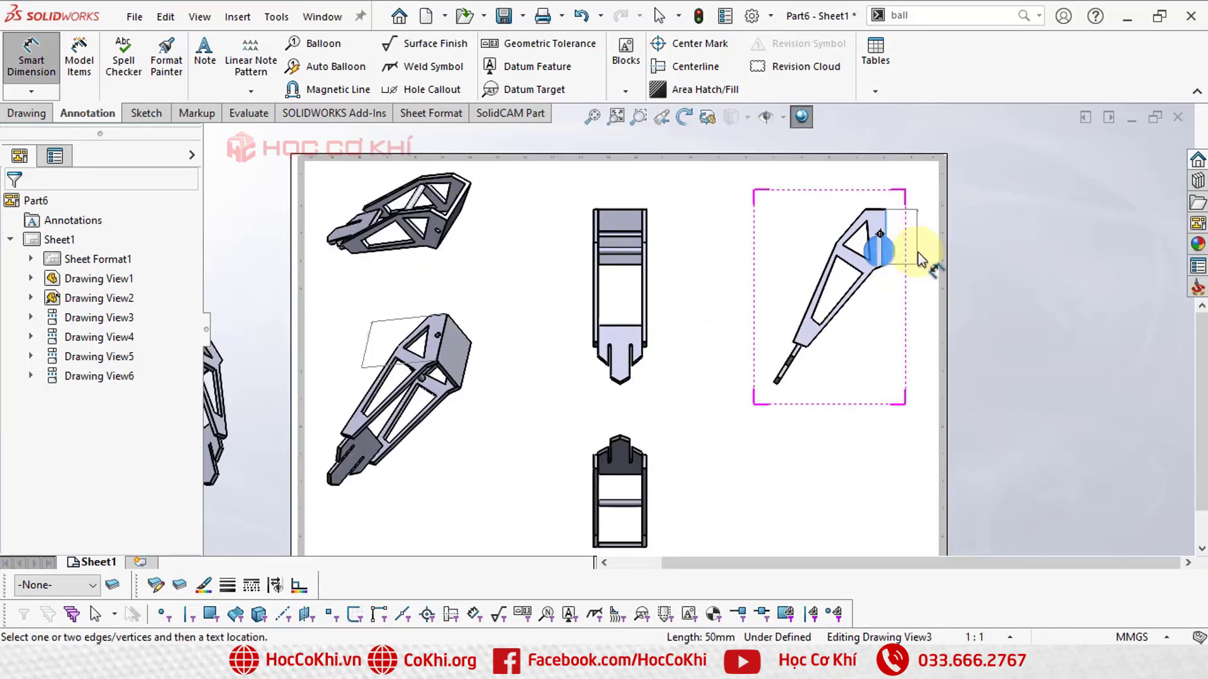
click(922, 286)
scroll(906, 255, up, 2)
scroll(908, 251, up, 1)
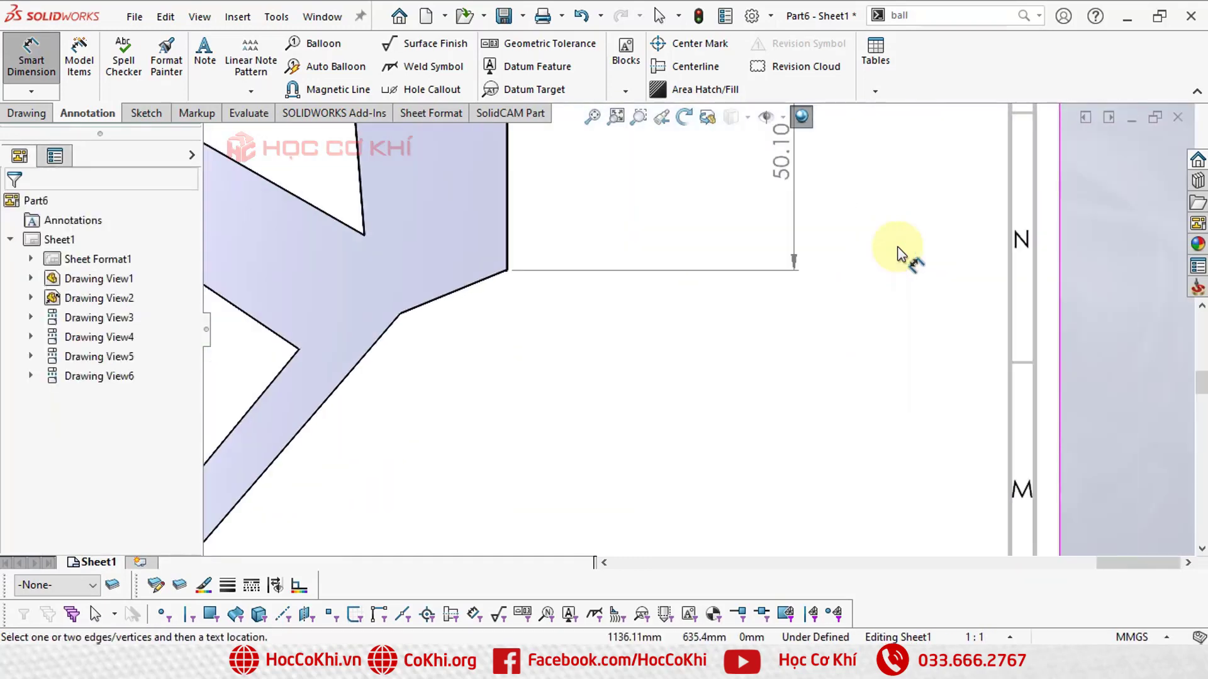
scroll(881, 264, up, 2)
scroll(666, 371, down, 3)
scroll(587, 404, down, 2)
scroll(574, 409, down, 2)
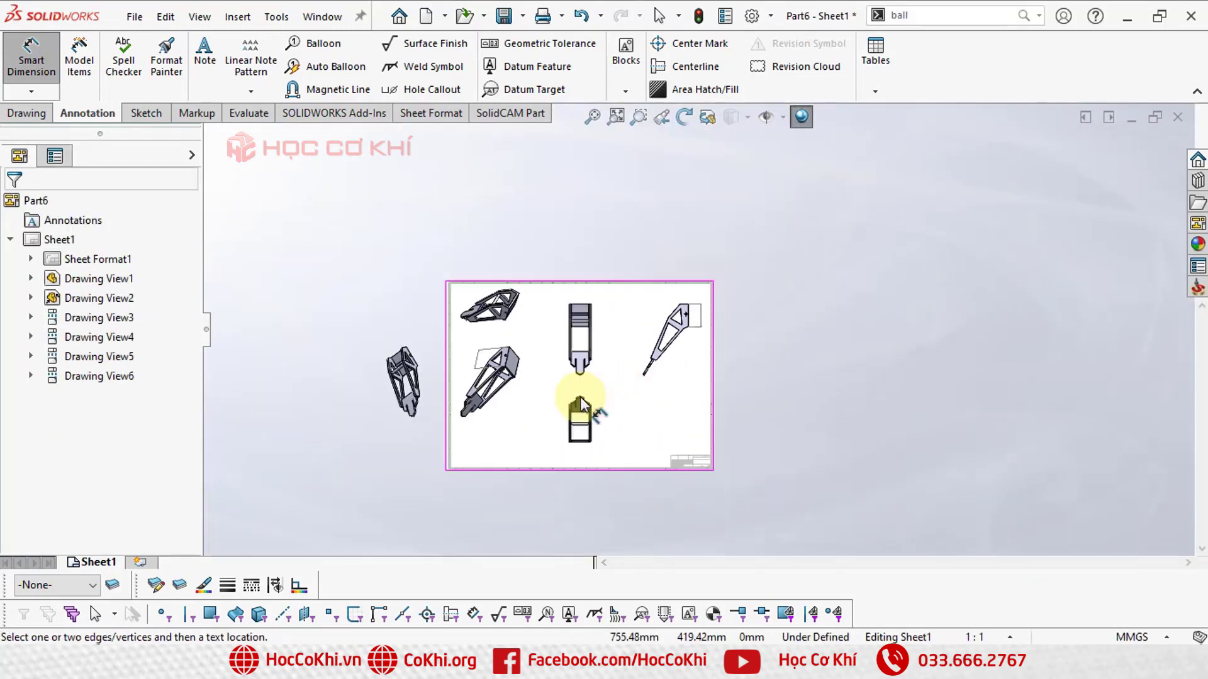
scroll(559, 390, up, 1)
scroll(629, 371, up, 1)
scroll(648, 348, up, 1)
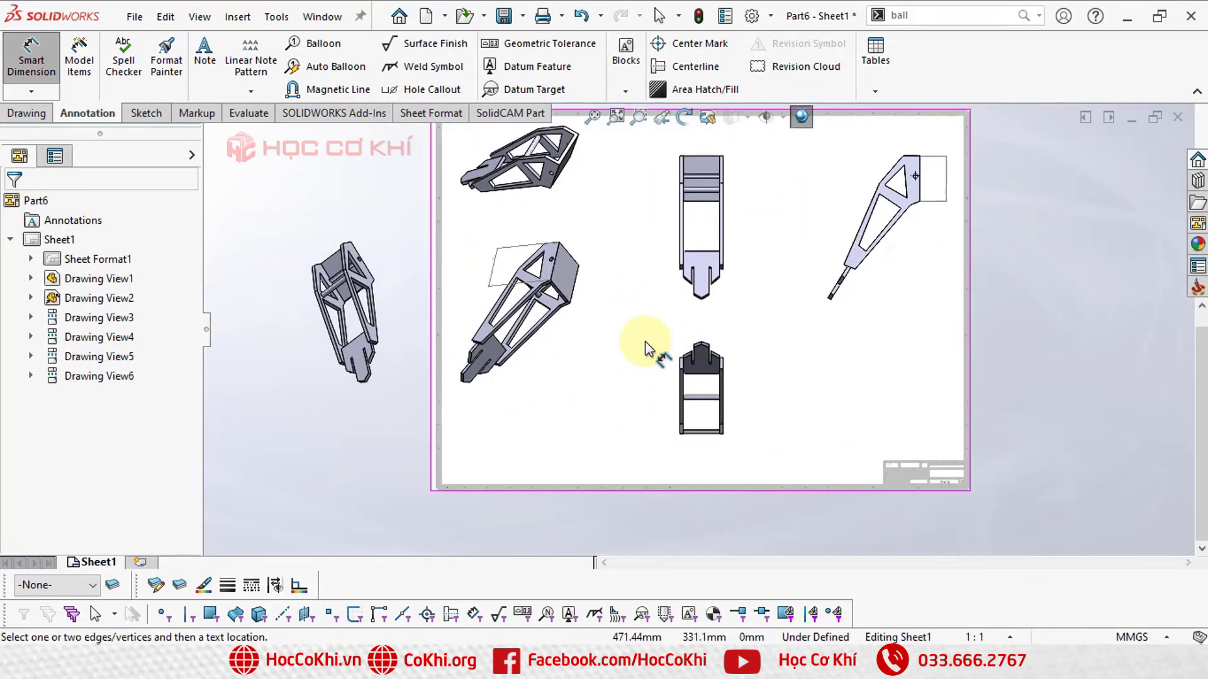
scroll(644, 301, down, 1)
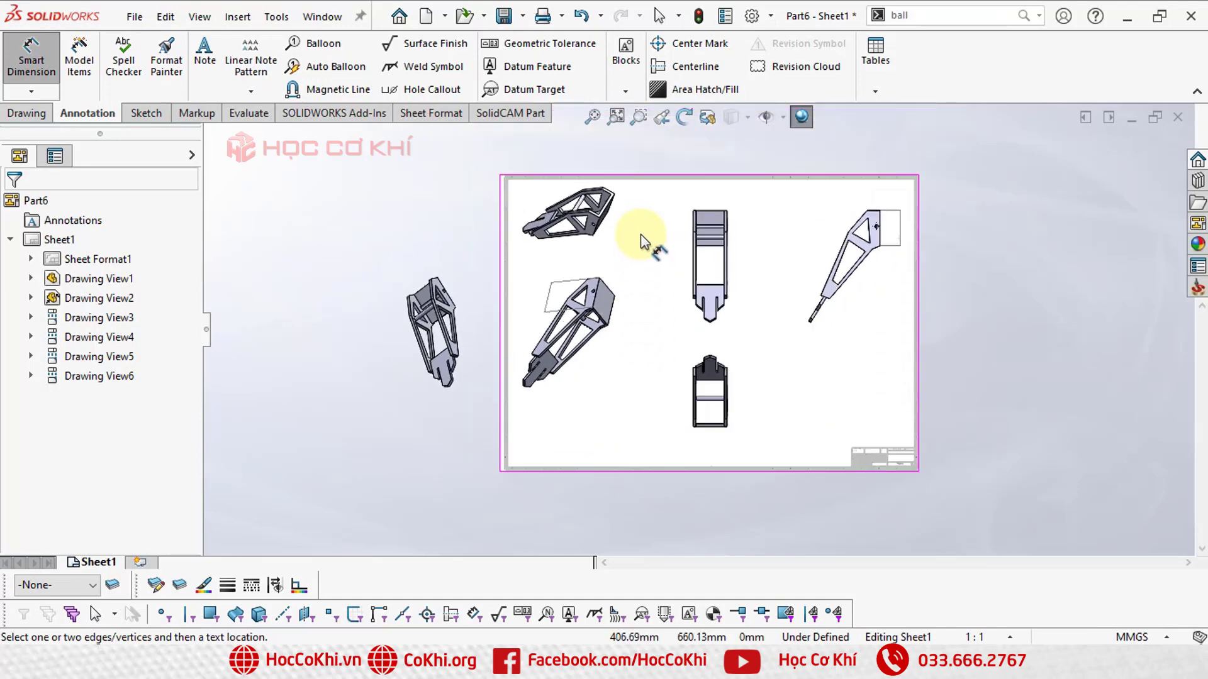